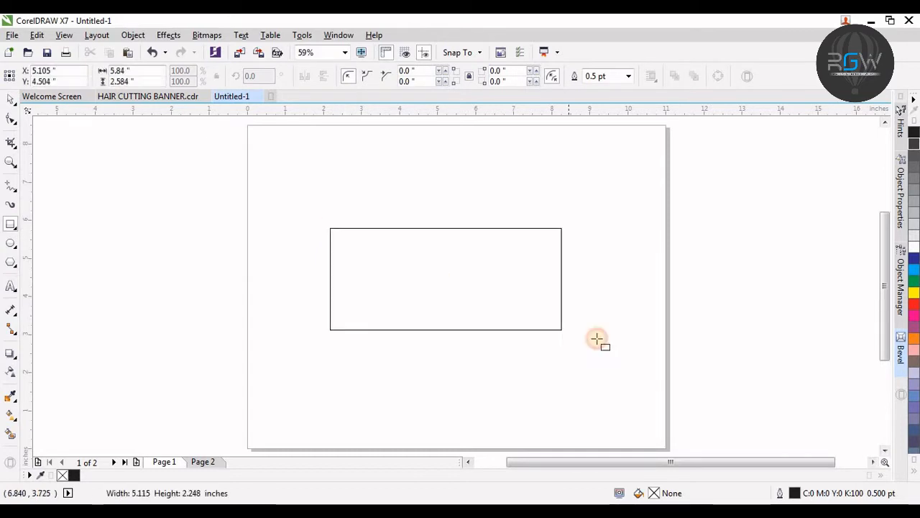
Step: Set the rectangle's size to 8 × 3 inches and position it at X 5.5, Y 4.25 inches
click(97, 72)
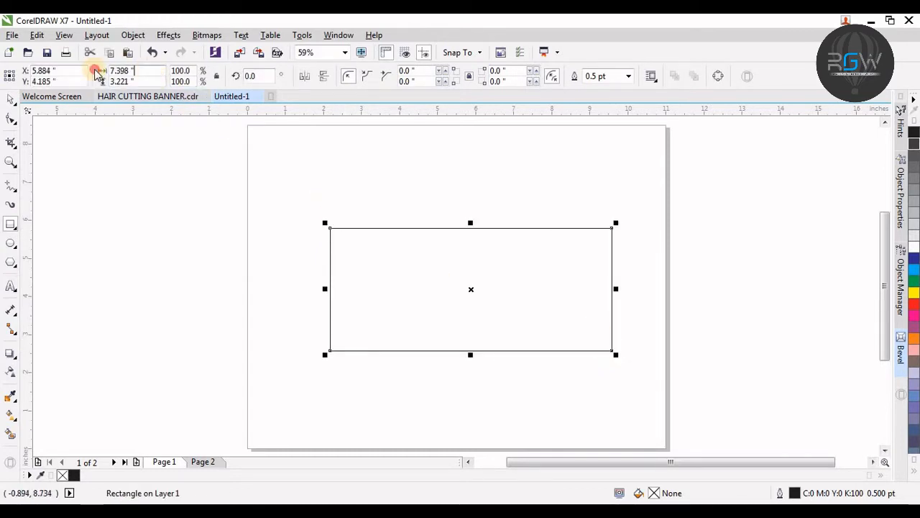
text(8)
text(3)
key(Return)
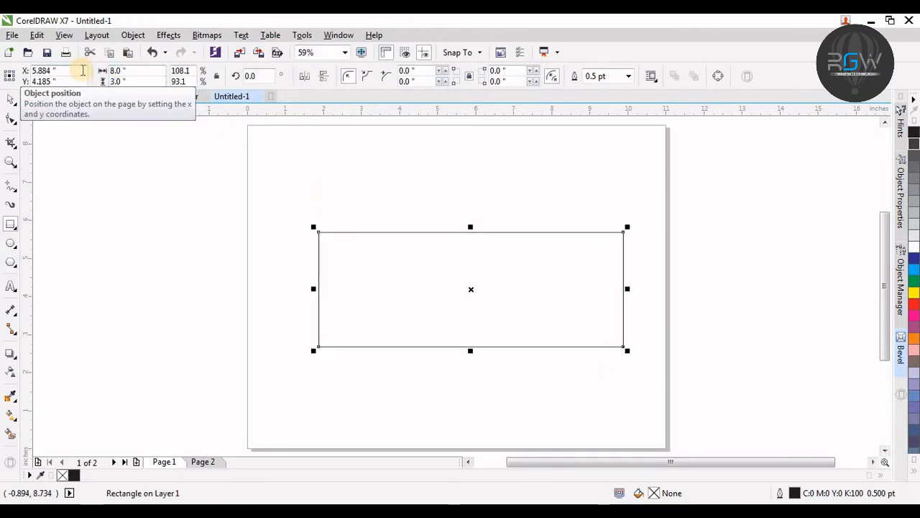
text(5.5)
key(Tab)
text(4.25)
key(Return)
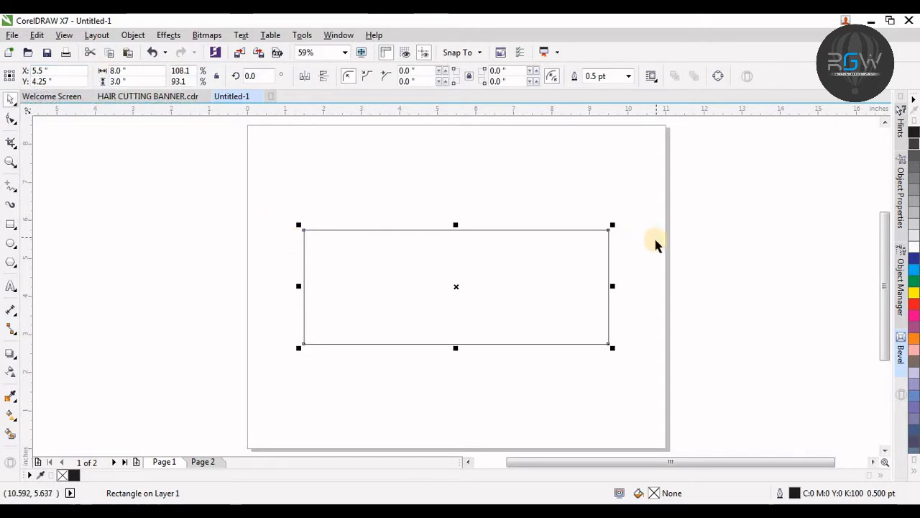
Step: Move all the hair salon design elements from page 2 onto page 1 beside the rectangle
key(shift+F2)
key(F3)
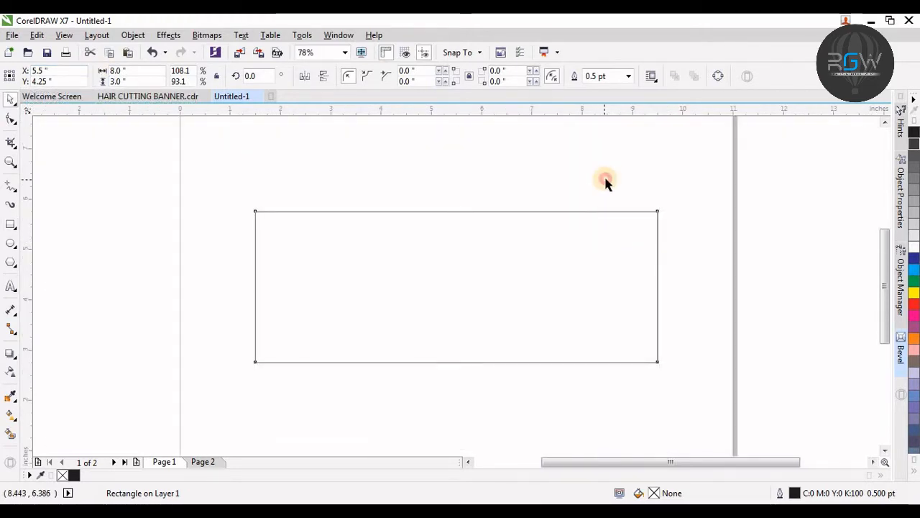
click(606, 181)
key(Page_Down)
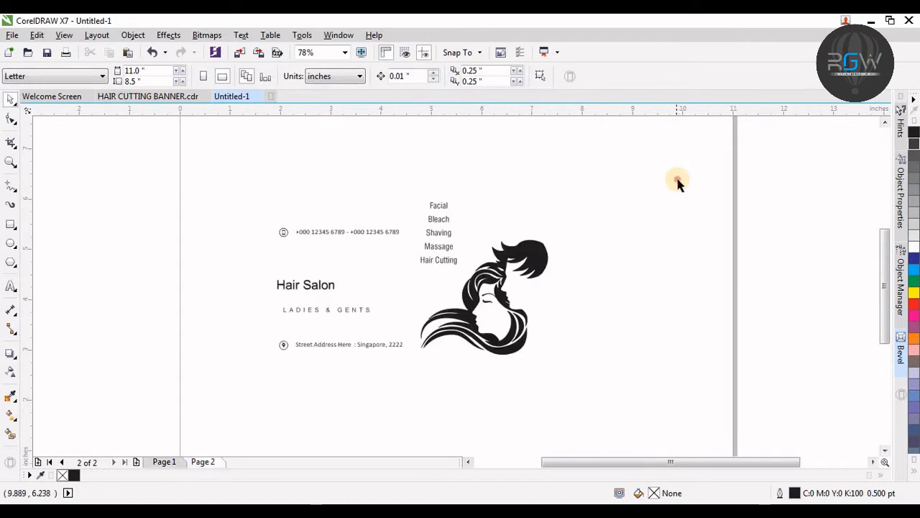
key(ctrl+a)
drag(508, 301, 131, 288)
key(Page_Up)
key(F4)
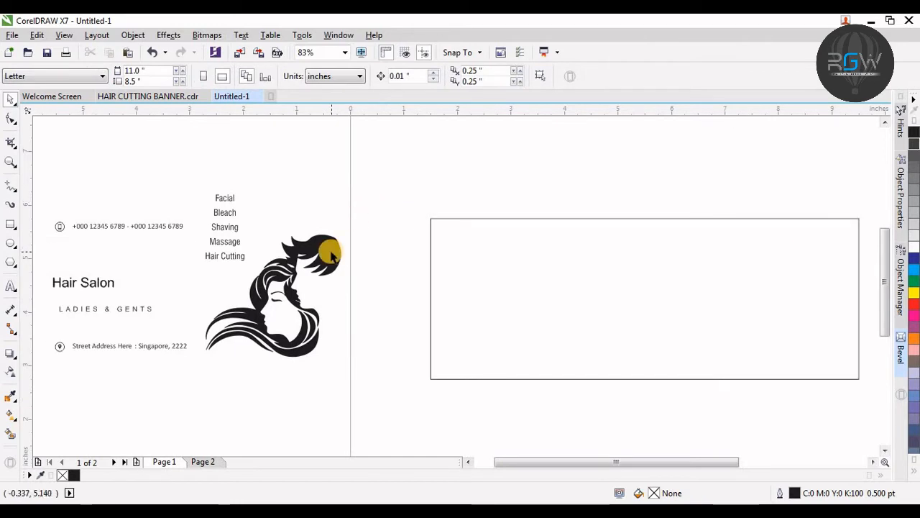
Step: Arrange the hair logo, the service list and the contact texts inside the rectangle
drag(328, 248, 800, 242)
drag(340, 148, 171, 300)
drag(228, 230, 821, 304)
drag(278, 184, 37, 367)
drag(134, 309, 540, 321)
key(F4)
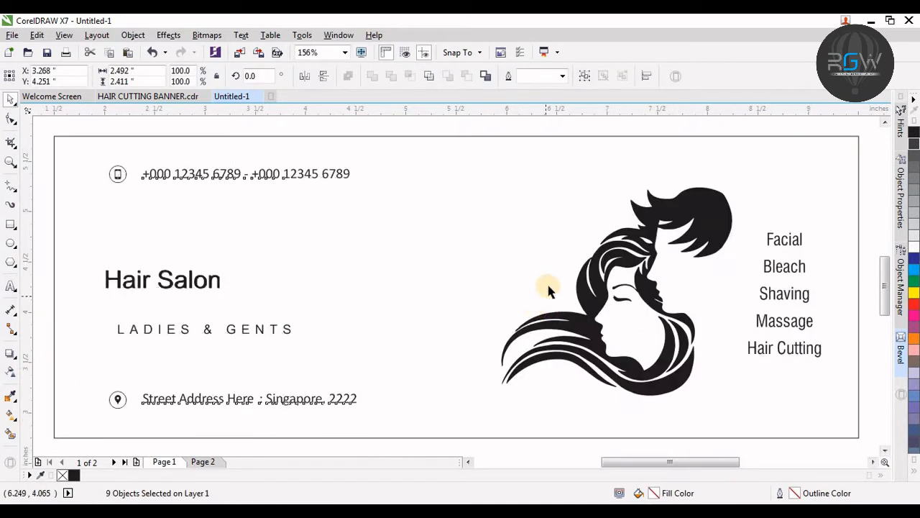
click(543, 244)
click(676, 207)
click(576, 184)
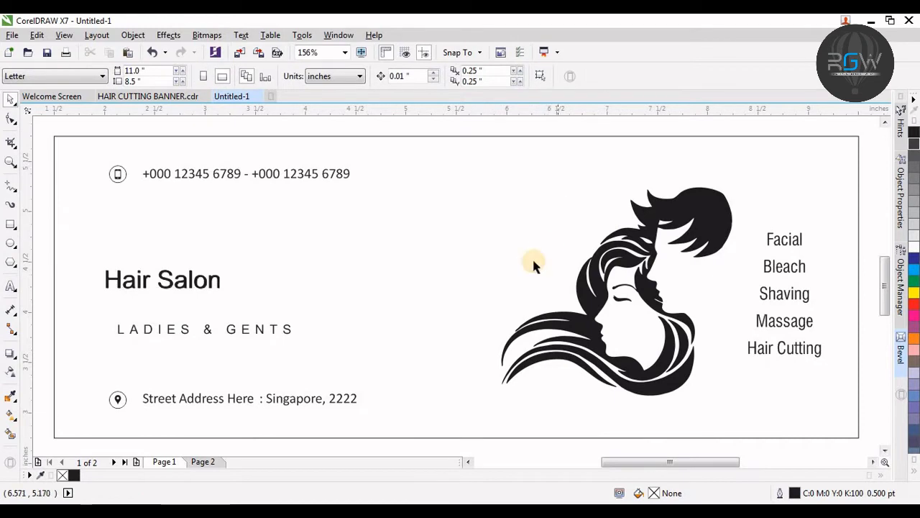
drag(317, 232, 94, 306)
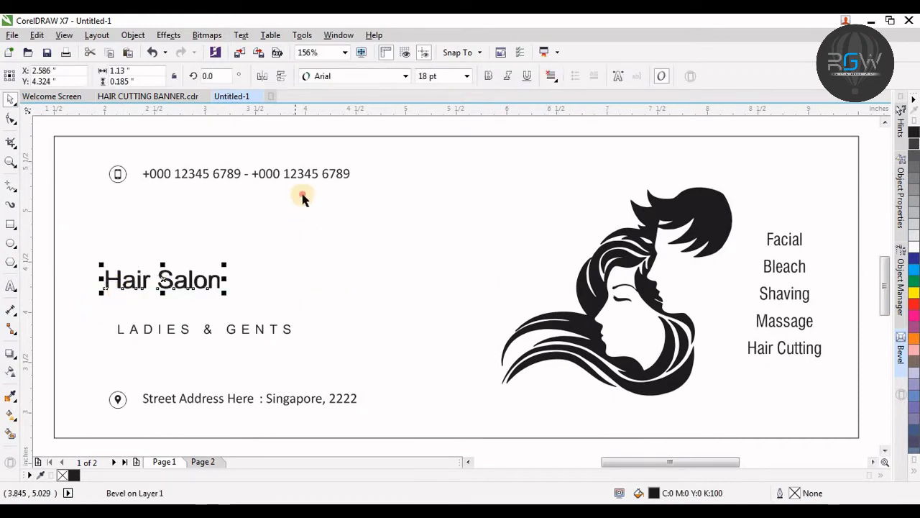
Step: Fill the background rectangle with 90% black
click(337, 165)
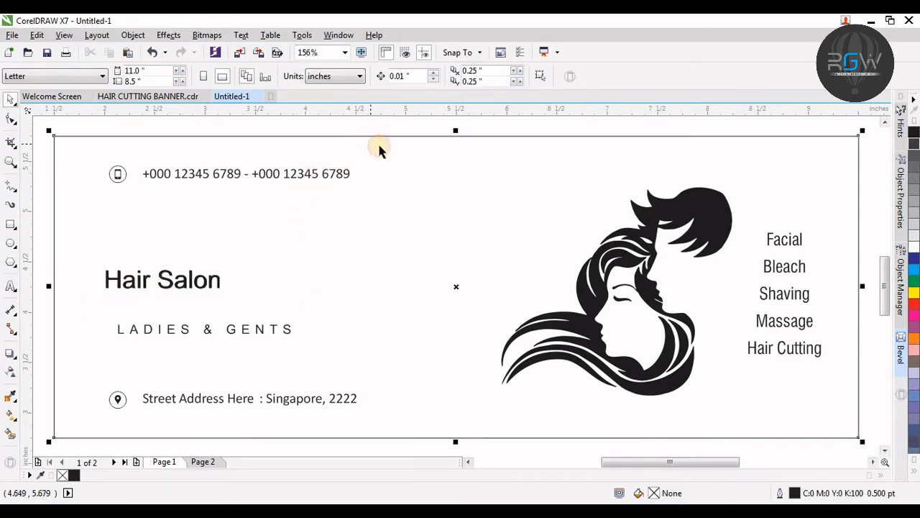
click(913, 144)
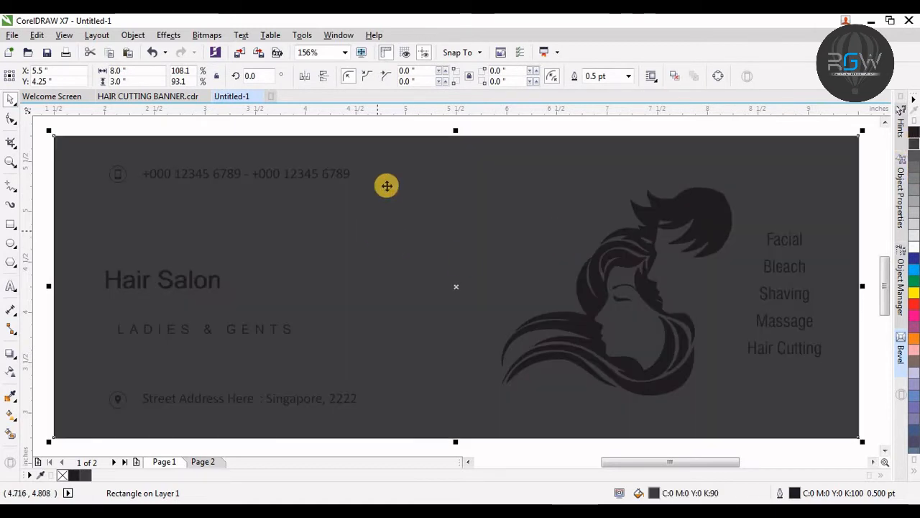
click(415, 125)
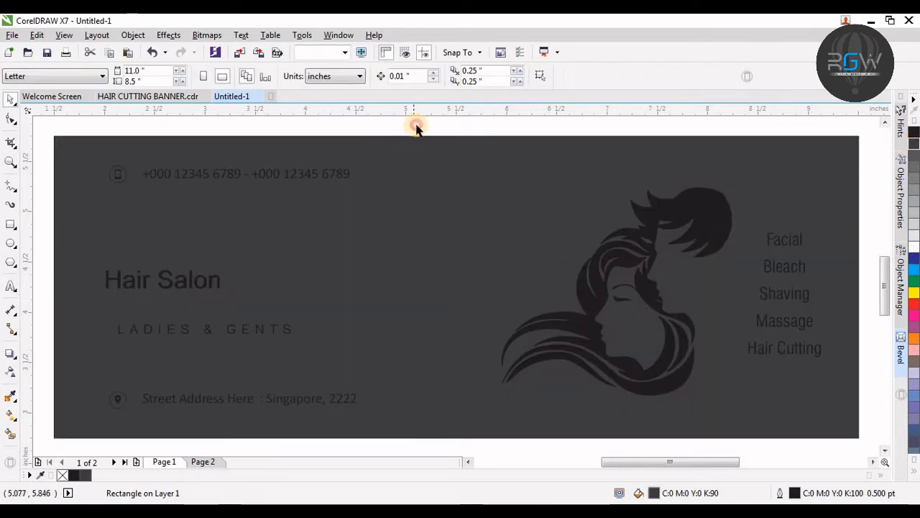
Step: Right-align the lines of the service list text
click(780, 240)
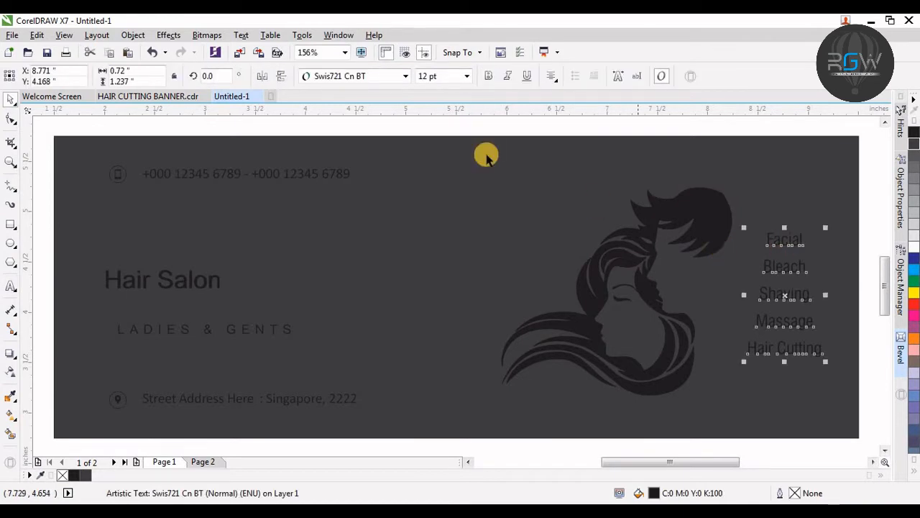
key(F8)
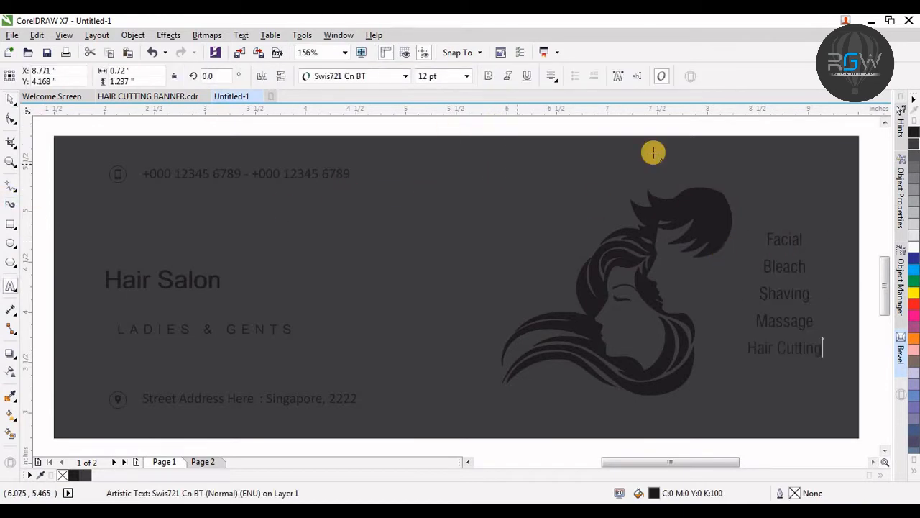
key(ctrl+a)
click(551, 76)
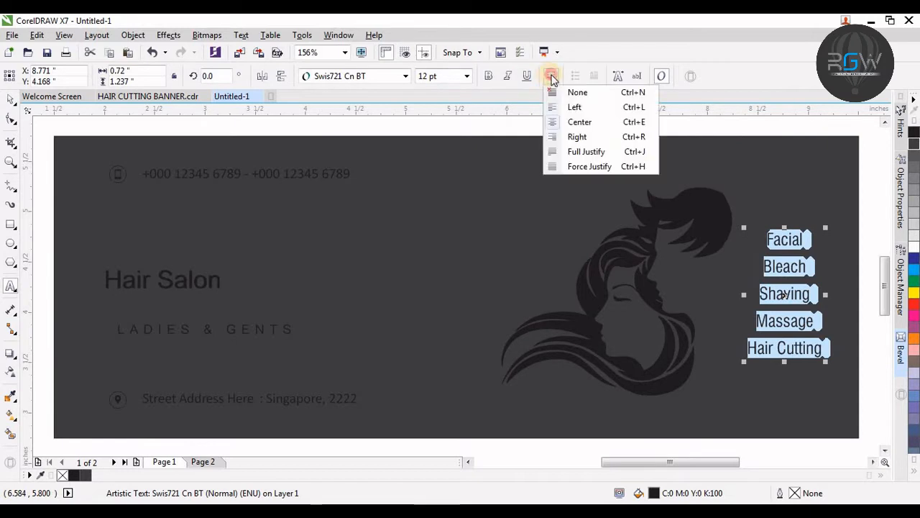
click(577, 137)
key(ctrl+space)
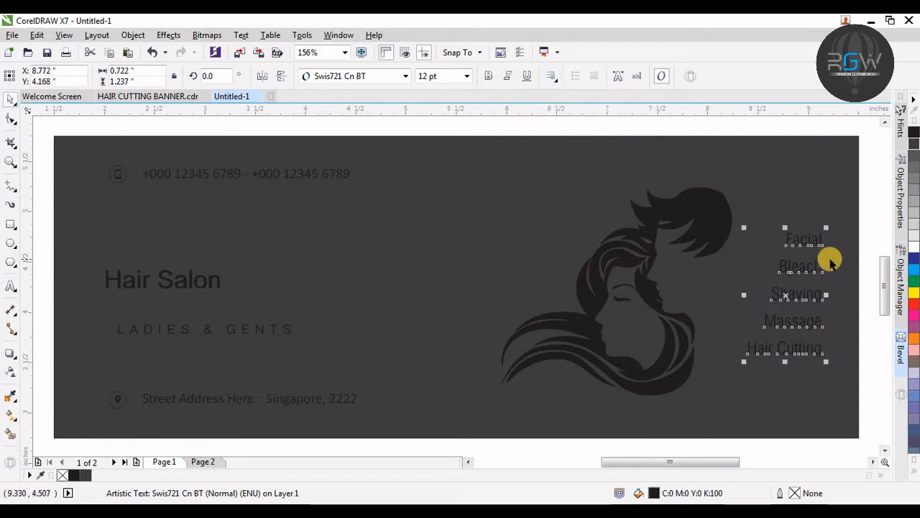
Step: Add two horizontal guidelines near the banner's top and bottom, and move the service list up to the top guideline
drag(730, 185, 730, 187)
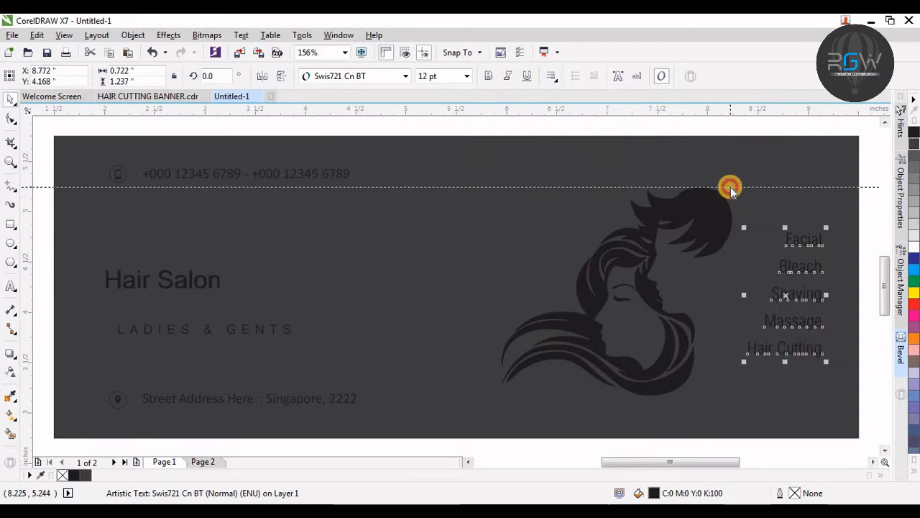
drag(698, 115, 693, 395)
drag(773, 316, 750, 273)
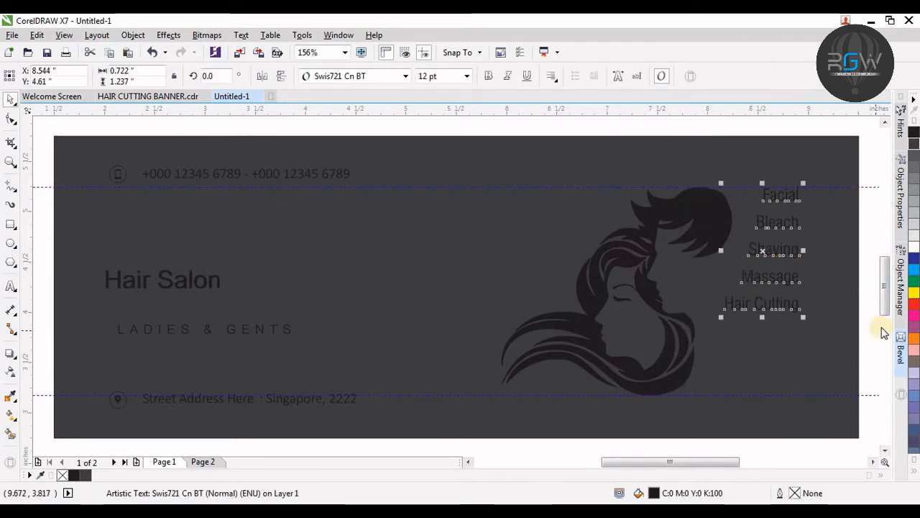
Step: Spread the service list's line spacing down to the bottom guideline and colour the list white
key(F10)
drag(722, 314, 733, 406)
key(space)
click(914, 250)
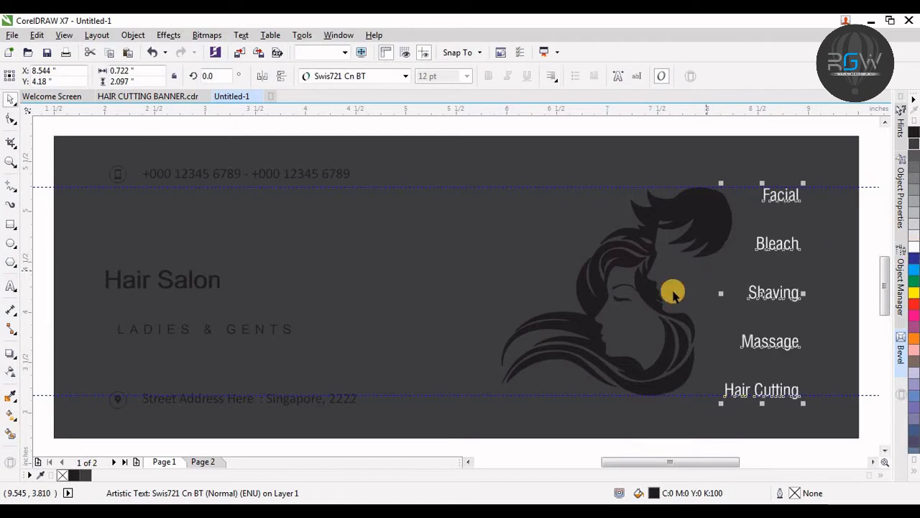
Step: Fill the hair logo with 40% grey
click(652, 293)
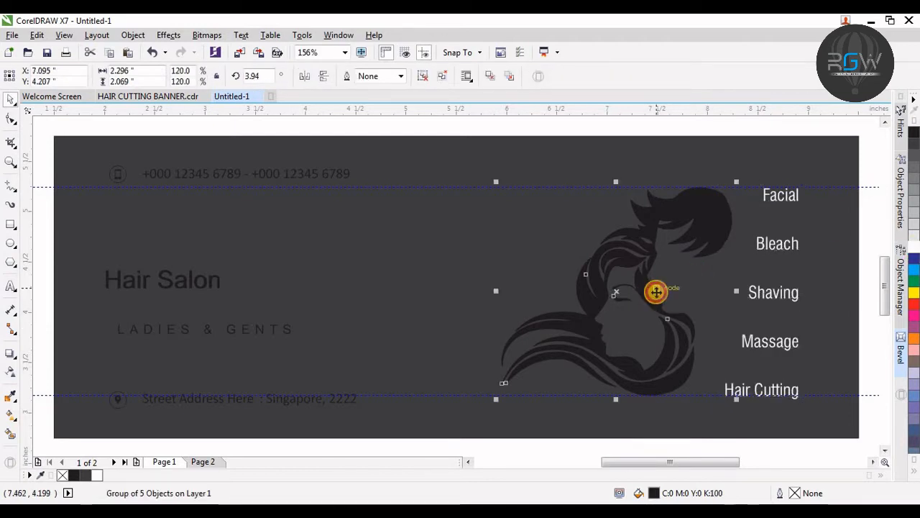
click(915, 202)
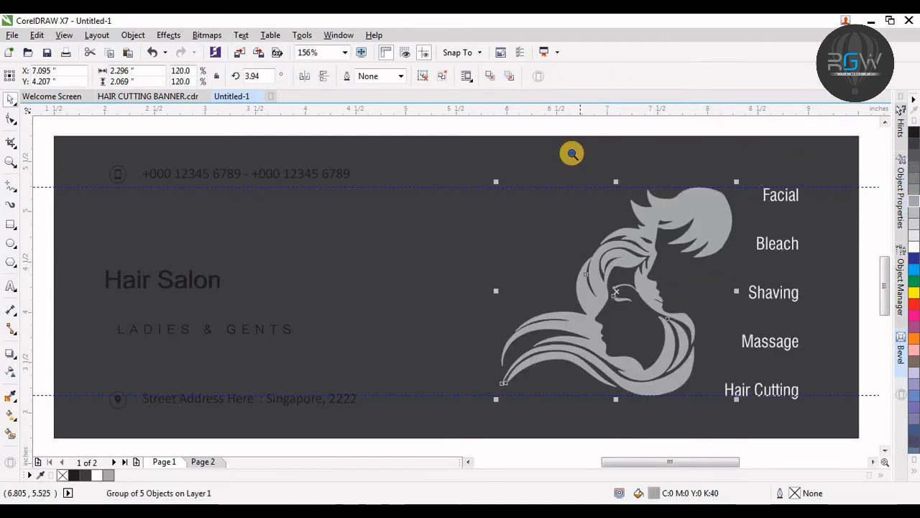
key(F3)
click(583, 173)
key(F4)
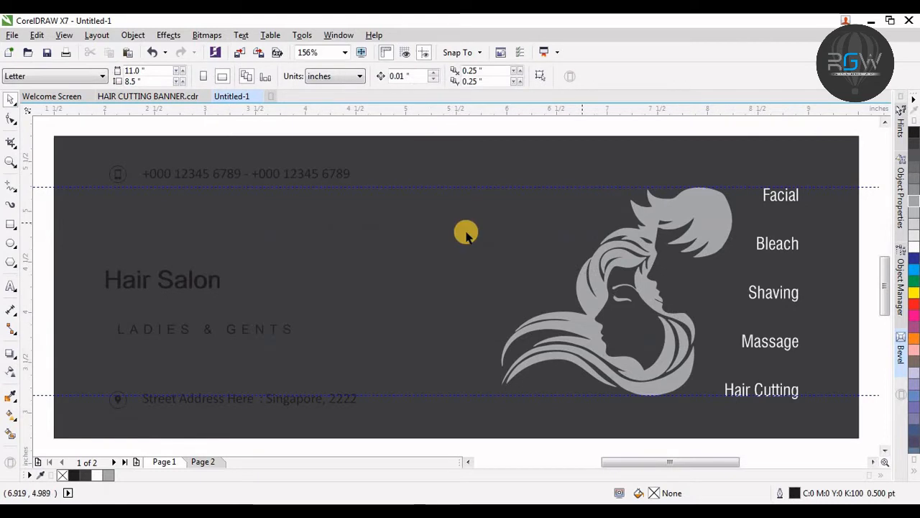
Step: Delete both horizontal guidelines
click(37, 187)
key(Delete)
click(45, 395)
key(Delete)
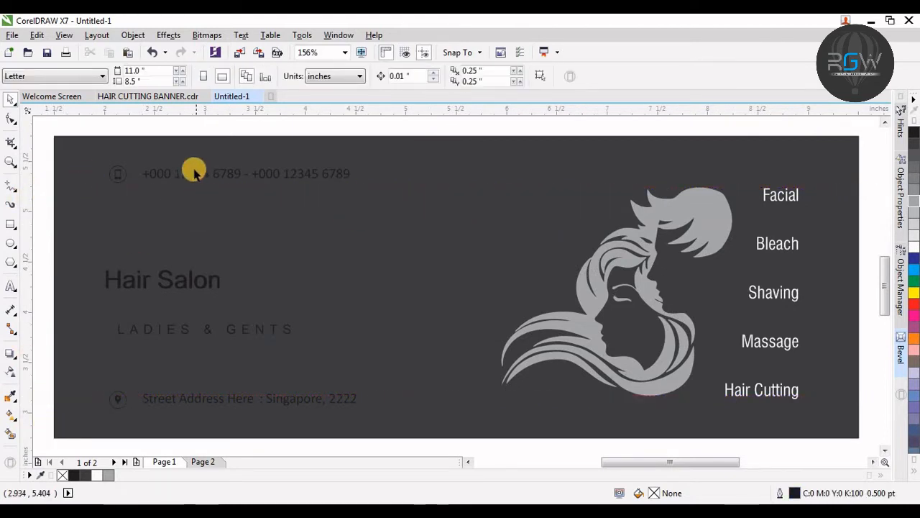
Step: Colour the phone, address, Hair Salon and Ladies & Gents texts white
click(191, 171)
shift+click(236, 399)
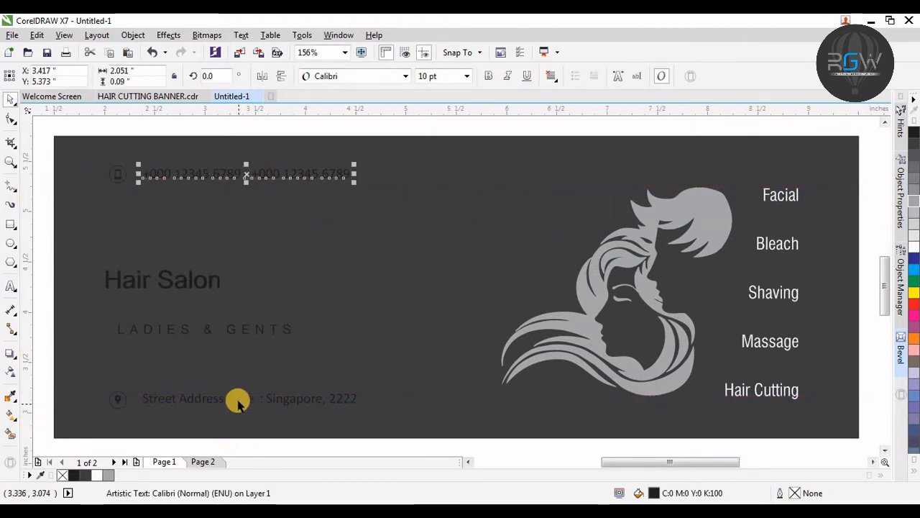
shift+click(234, 331)
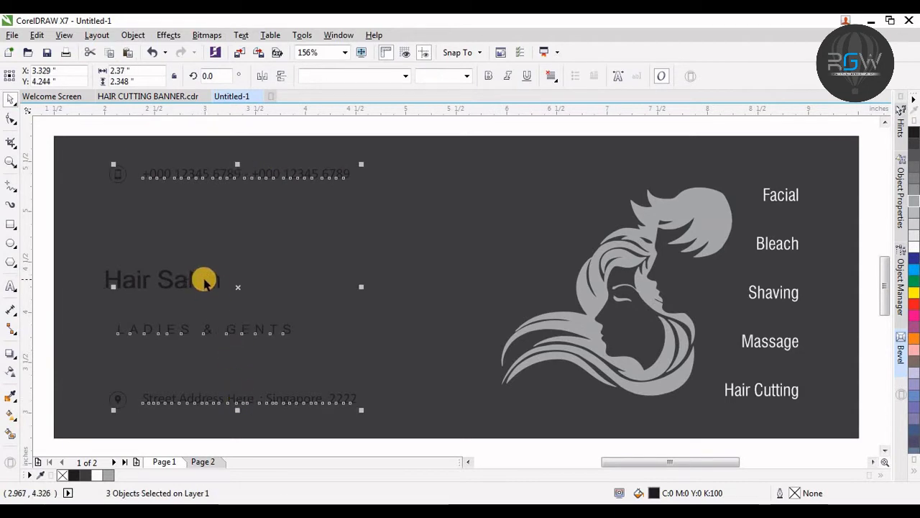
shift+click(205, 282)
click(913, 246)
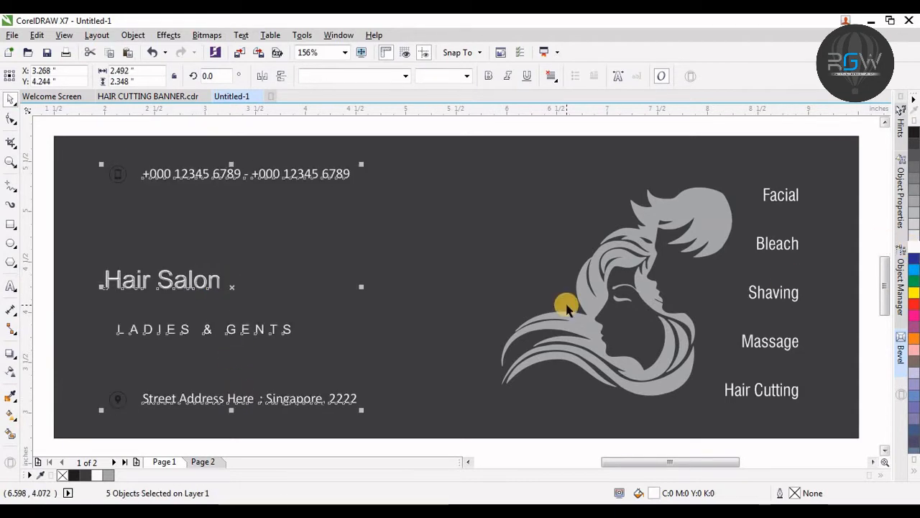
Step: Break apart the Hair Salon title group
key(F3)
drag(489, 191, 230, 390)
click(240, 387)
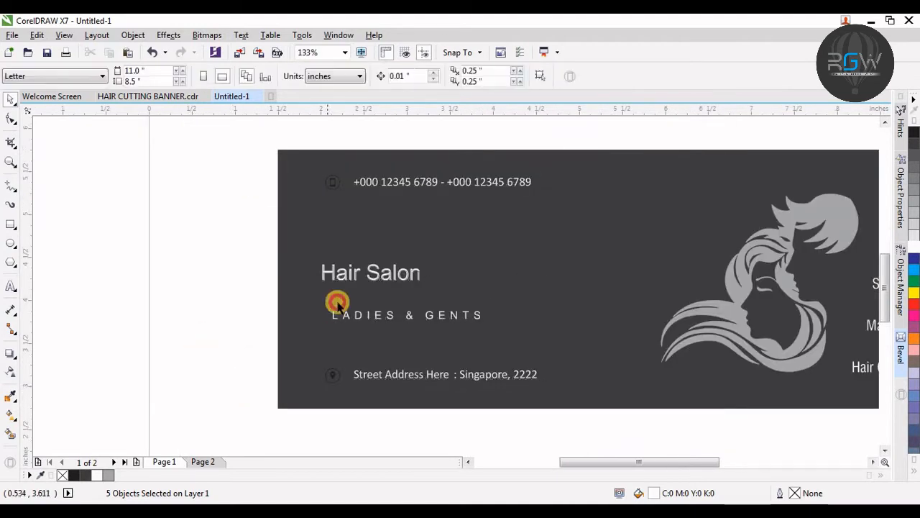
click(374, 276)
key(ctrl+k)
Step: Left-align the Hair Salon title with the Ladies & Gents text
click(334, 282)
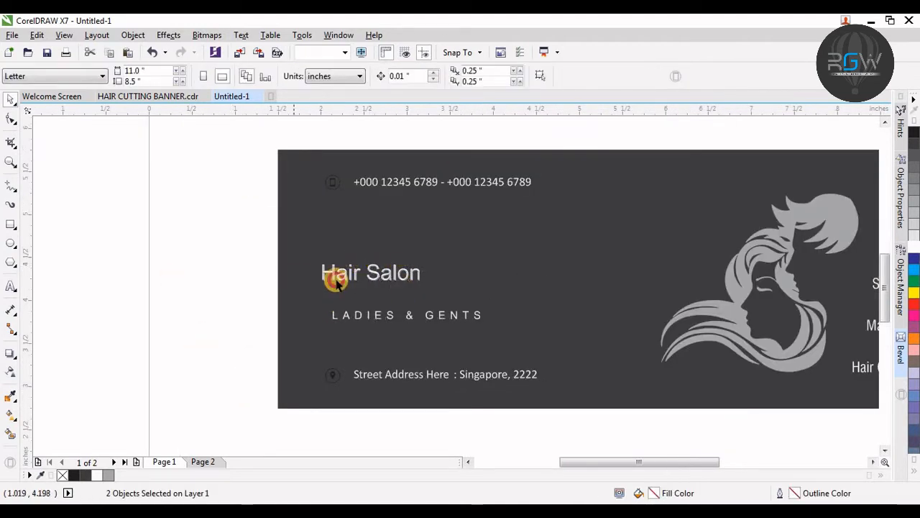
click(363, 272)
click(241, 247)
drag(223, 238, 489, 327)
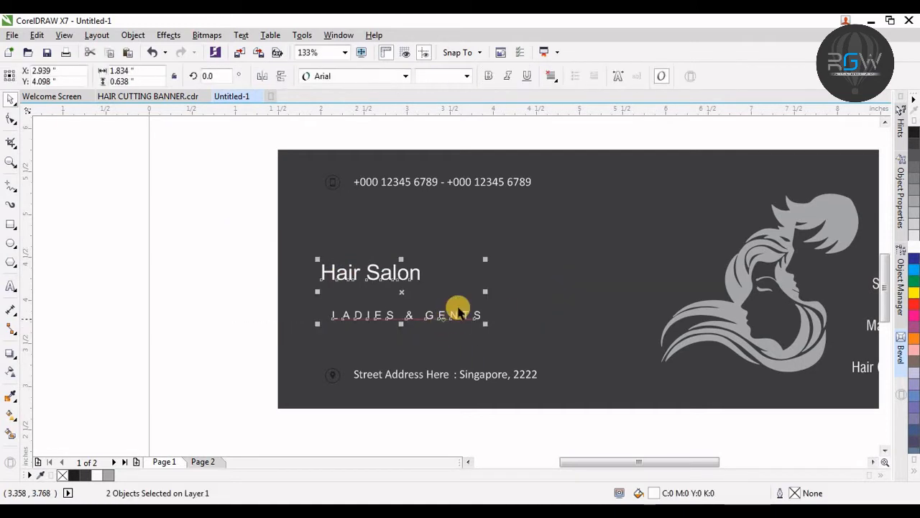
key(l)
Step: Left-align the title lines with the phone number and address text
shift+click(405, 381)
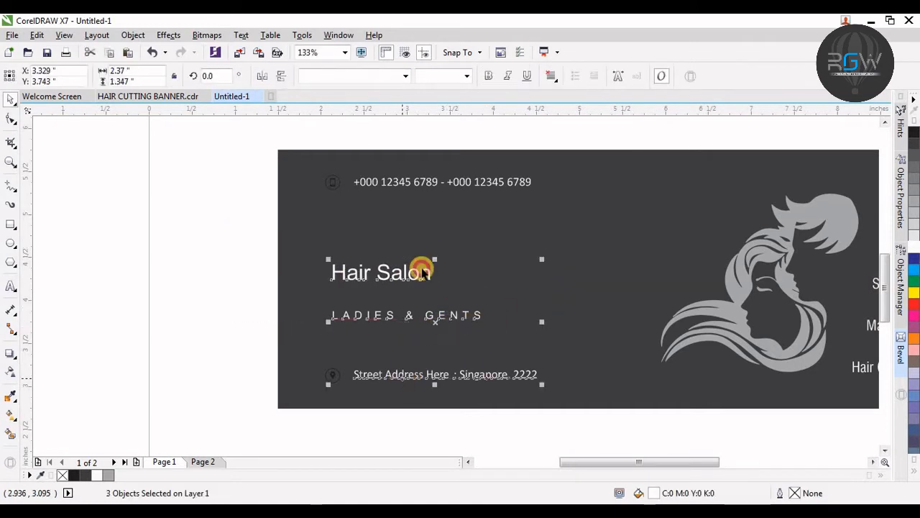
shift+click(407, 185)
key(l)
click(138, 274)
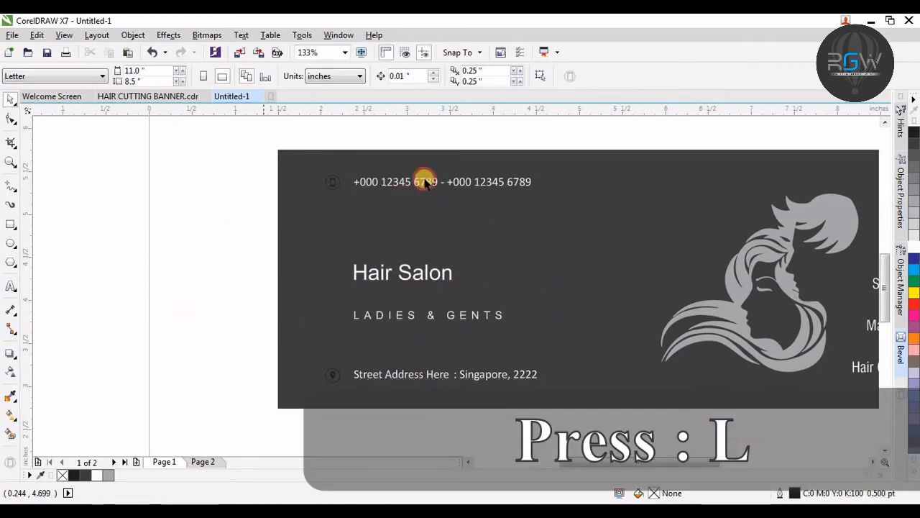
Step: Duplicate the background rectangle and scale the copy to cover the right half of the banner
key(F4)
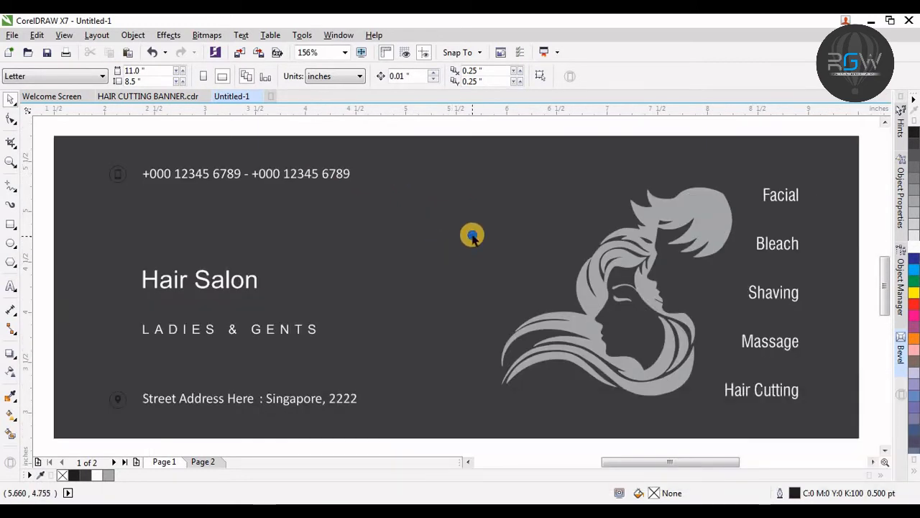
key(F3)
click(508, 221)
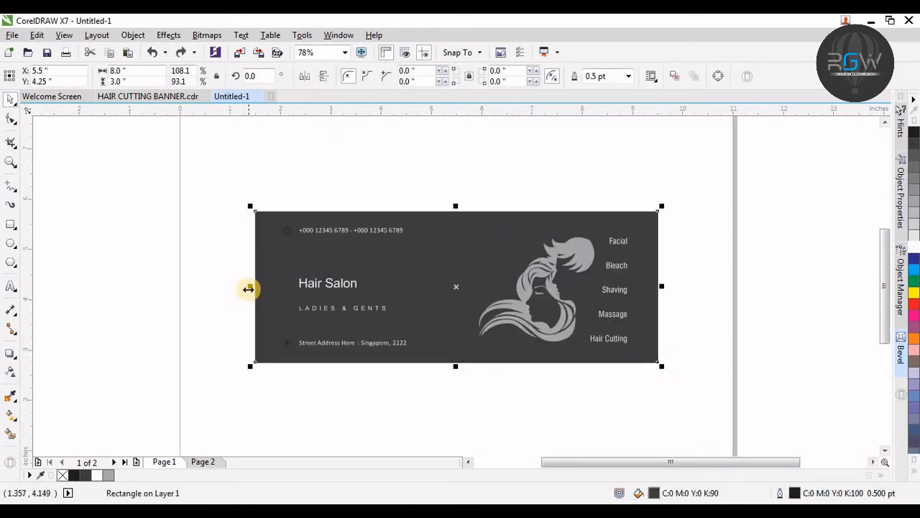
drag(249, 286, 471, 302)
key(ctrl+z)
drag(249, 285, 471, 302)
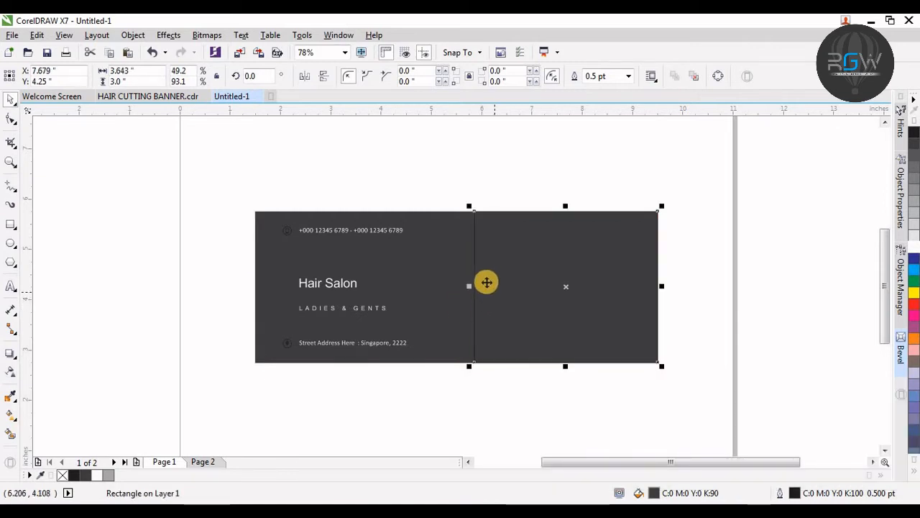
Step: Convert the rectangle copy to curves and move its top-left node right to slant its left edge
right_click(474, 223)
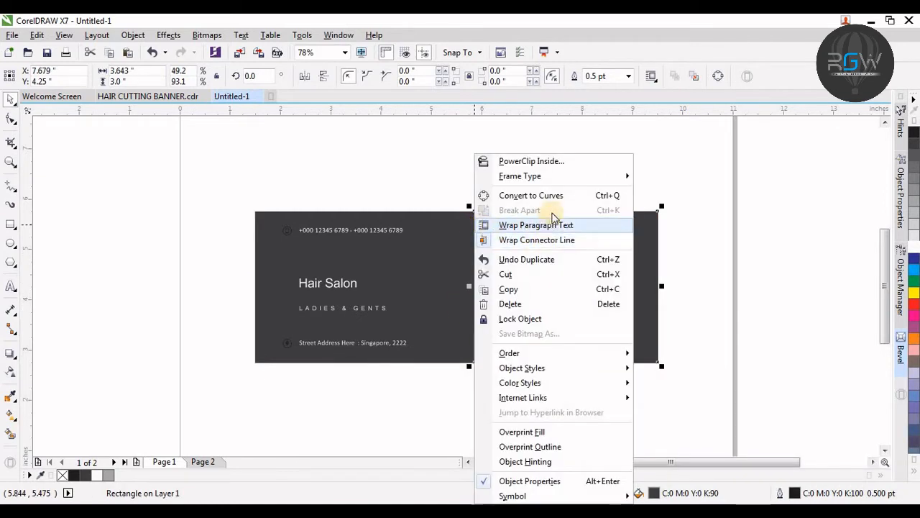
click(554, 196)
click(11, 119)
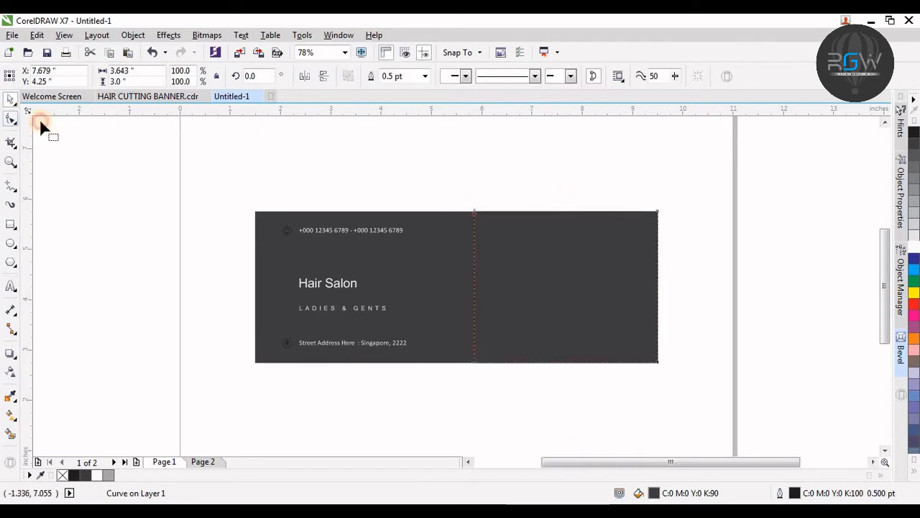
drag(475, 213, 533, 211)
key(space)
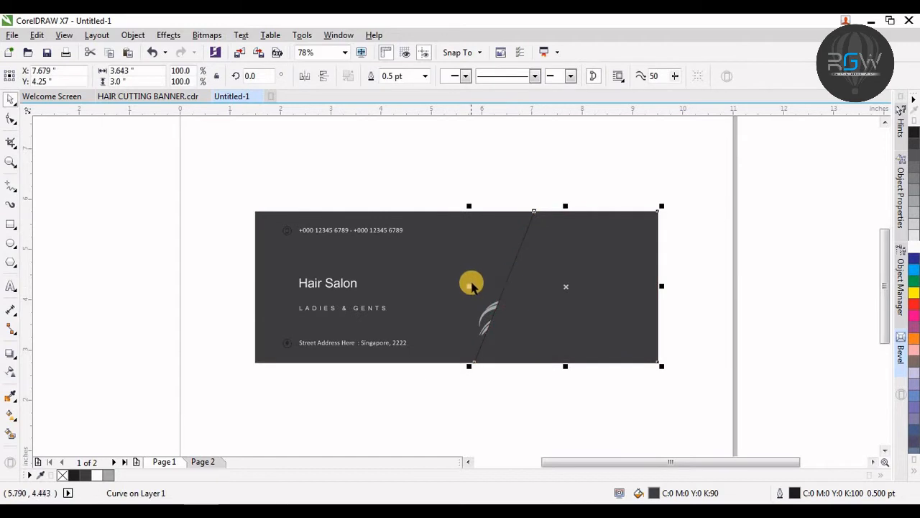
Step: Widen the slanted shape slightly and send it together with the background behind the logo and texts
drag(469, 286, 451, 286)
shift+click(444, 230)
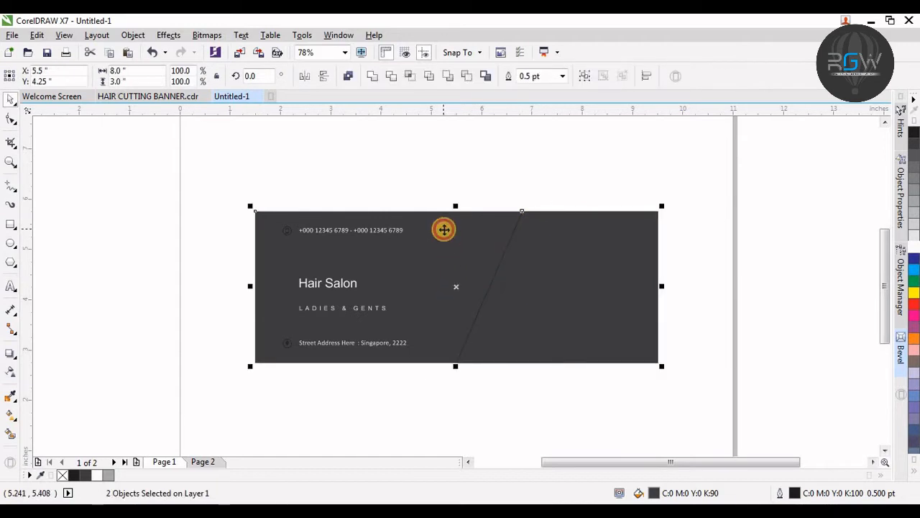
key(shift+Page_Down)
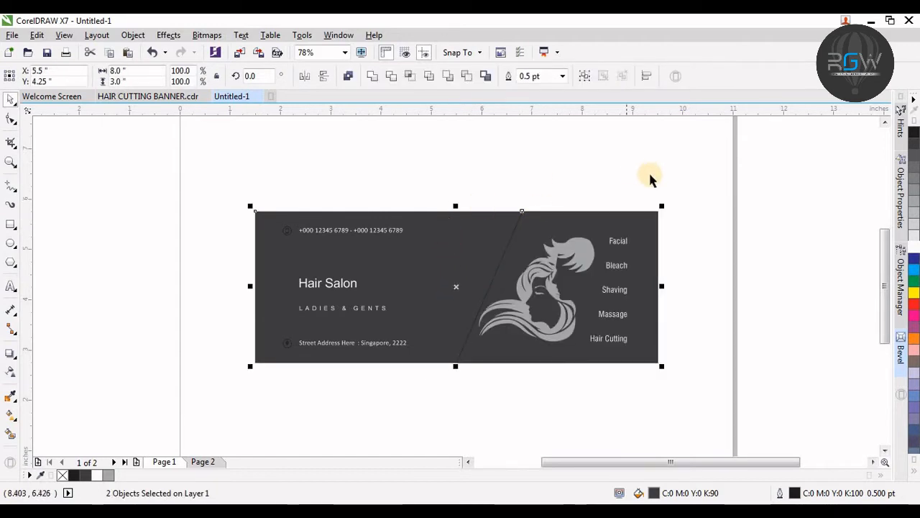
Step: Select the hair logo and service texts and nudge them three steps to the right
drag(707, 180, 459, 358)
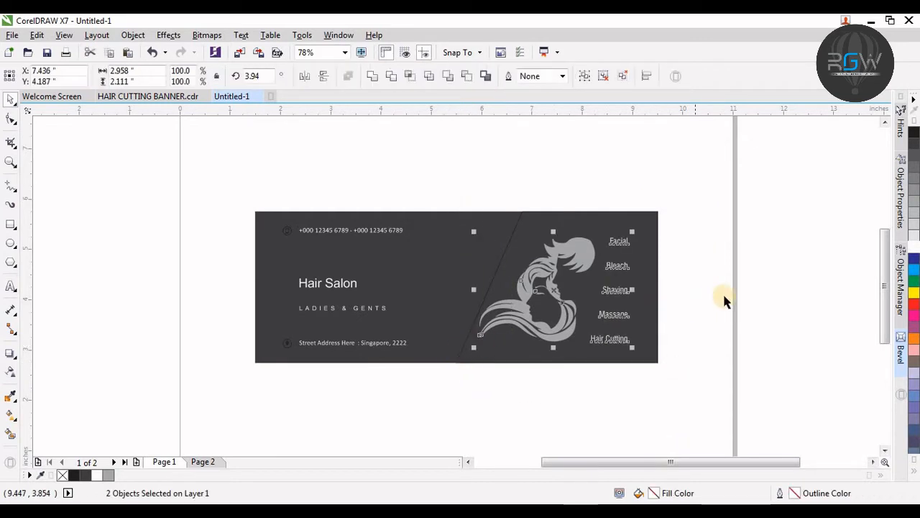
key(Right)
key(Right)
key(Right)
key(Right)
key(Right)
key(Right)
key(Right)
key(Right)
key(Right)
key(Right)
key(Right)
key(Right)
key(Right)
key(Right)
key(Right)
key(Right)
key(Right)
key(Right)
key(Right)
key(Right)
click(687, 271)
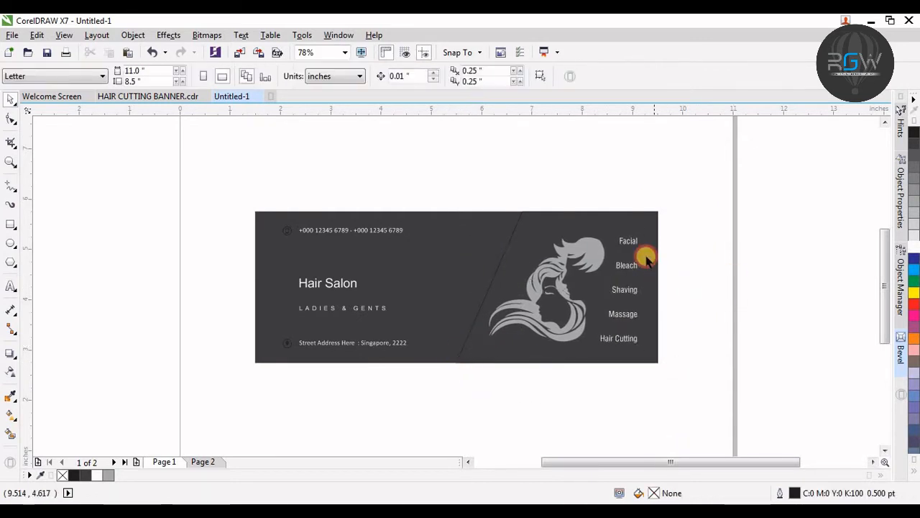
Step: Convert the slanted edge of the shape to a curve and bend it outward
click(603, 256)
click(755, 202)
scroll(296, 356, up, 1)
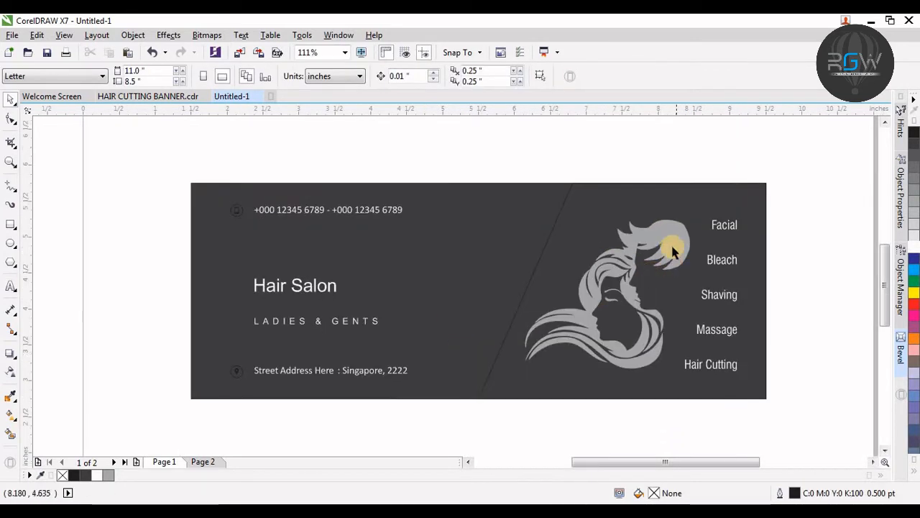
click(676, 240)
click(568, 204)
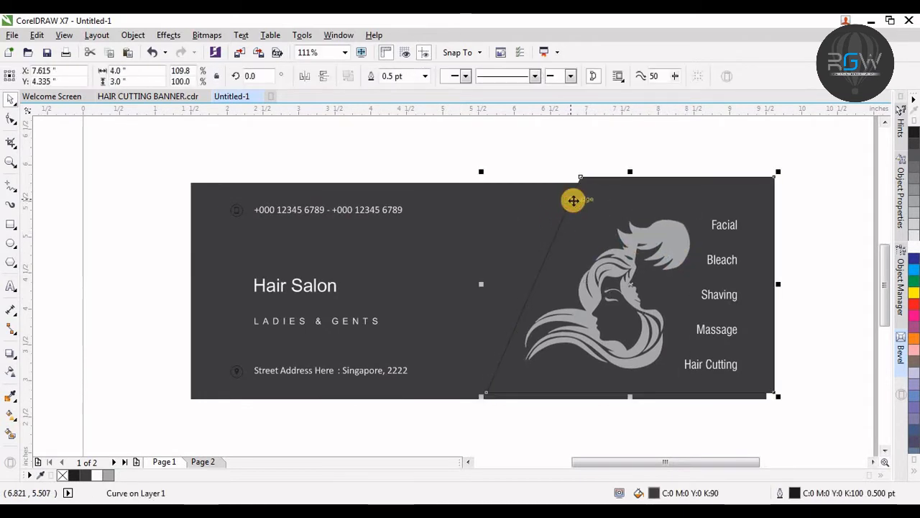
click(12, 120)
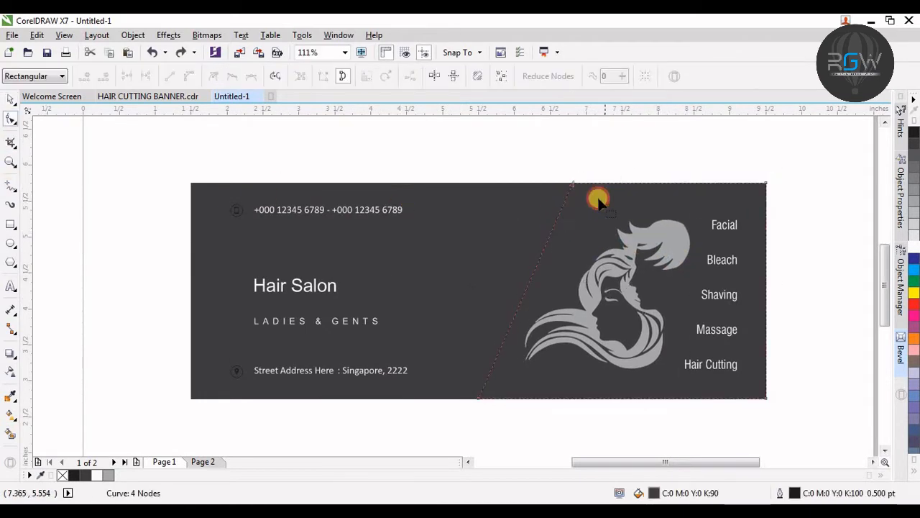
right_click(565, 205)
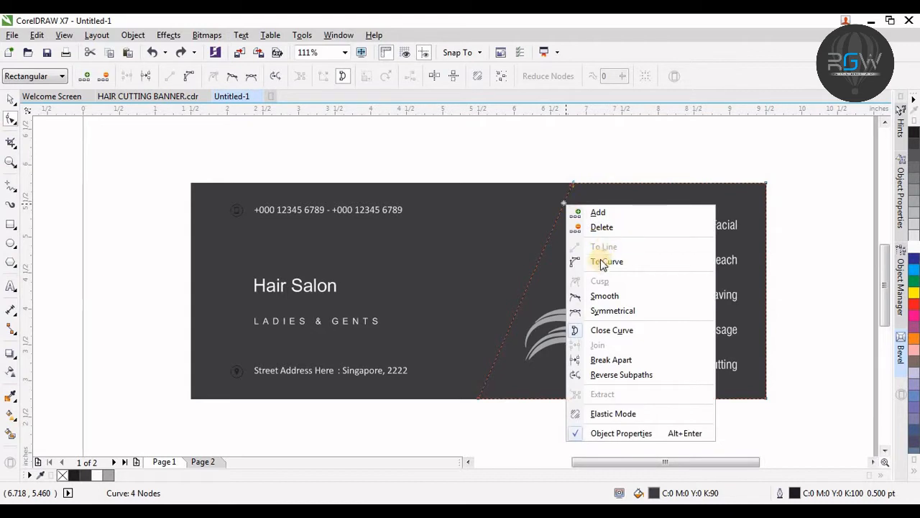
click(603, 263)
drag(541, 256, 622, 246)
Step: Move the bottom node and adjust the control handles to form an S-shaped wave edge
click(511, 327)
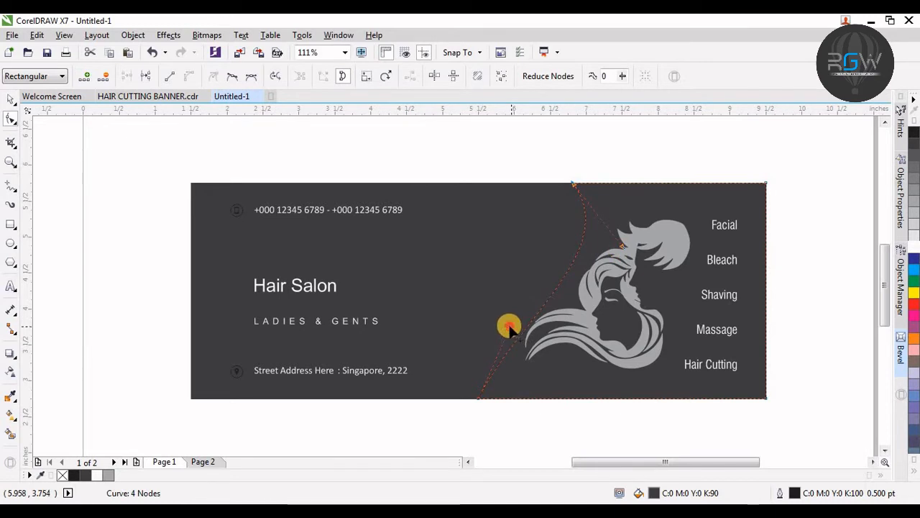
drag(509, 328, 467, 310)
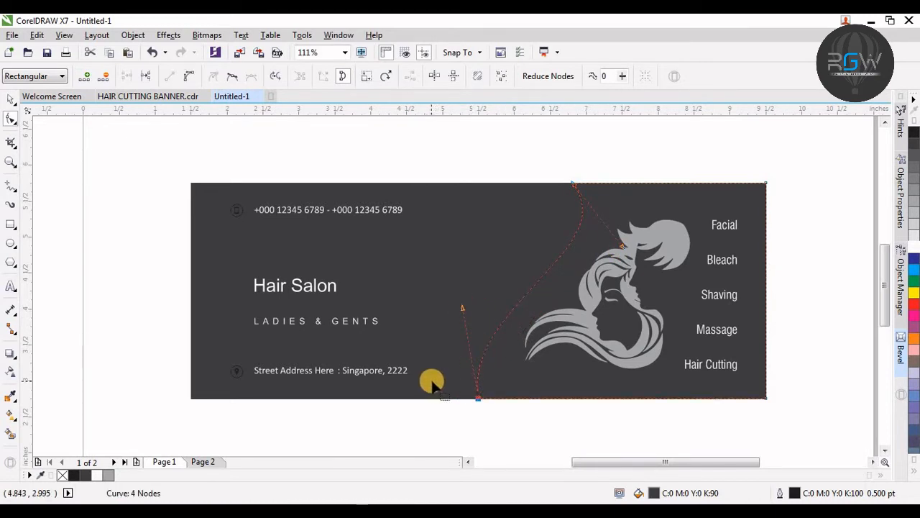
drag(477, 400, 514, 400)
drag(498, 313, 448, 304)
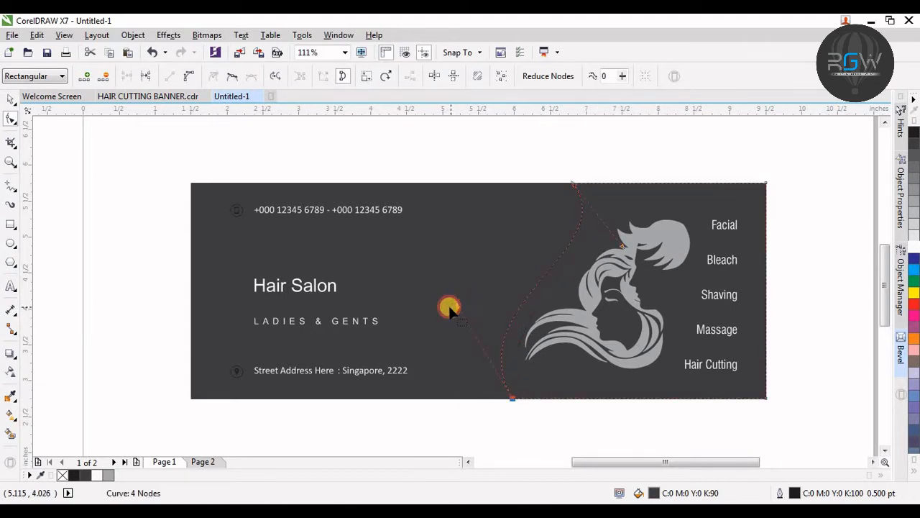
Step: Stretch the curved shape slightly and fill it grey
key(space)
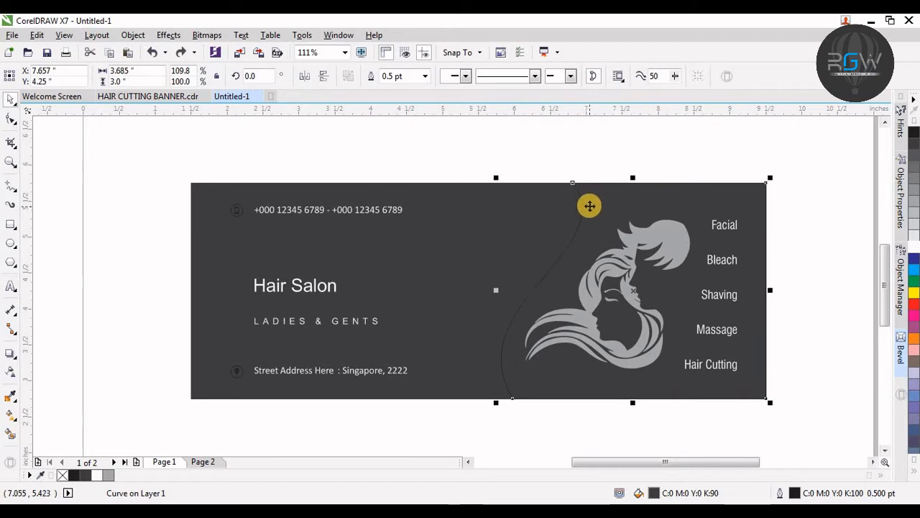
click(589, 206)
drag(631, 404, 621, 400)
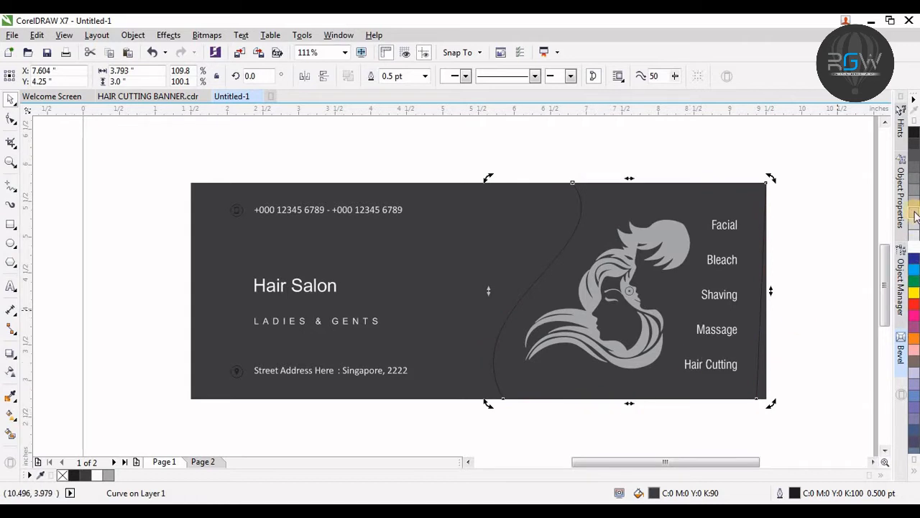
click(915, 188)
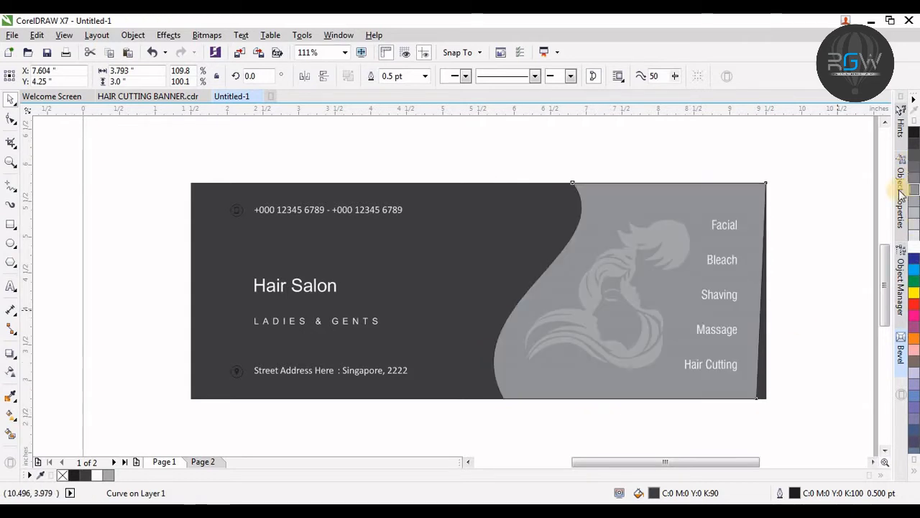
Step: Try moving the curved shape, then undo the move and the grey fill
shift+click(451, 213)
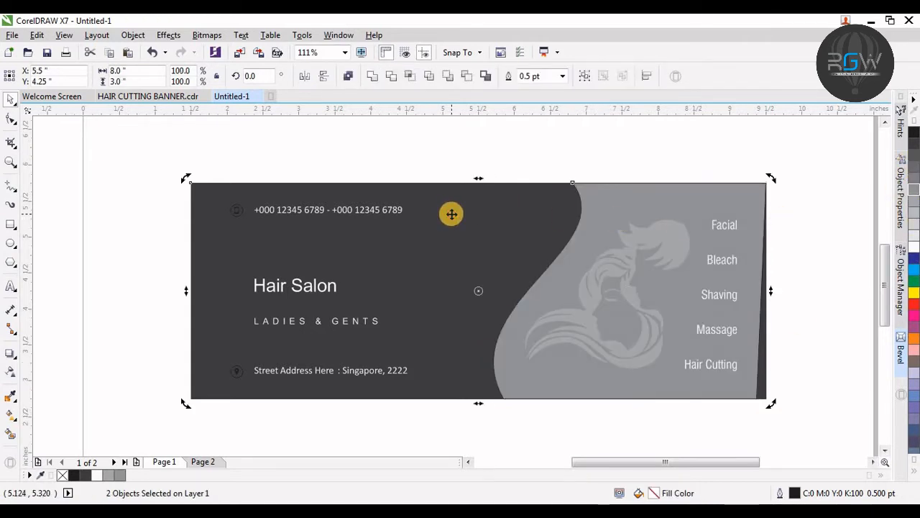
click(807, 230)
drag(764, 211, 798, 177)
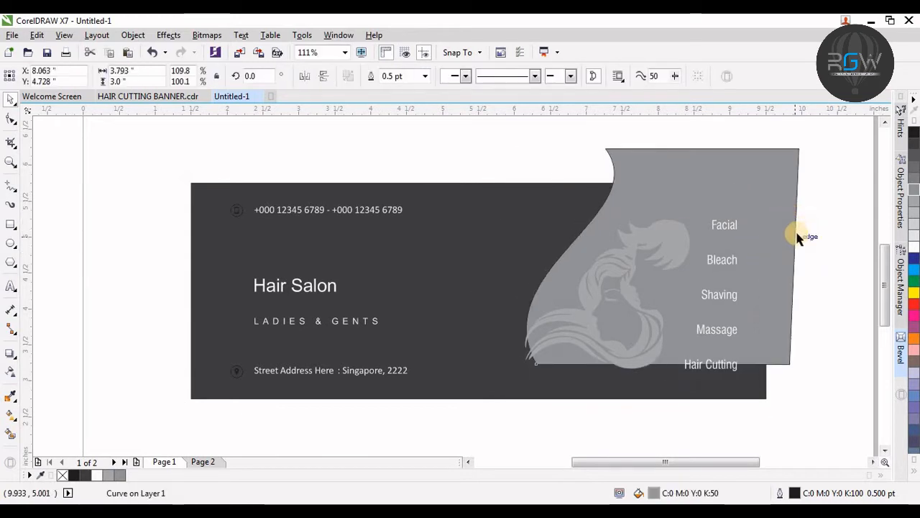
key(ctrl+z)
key(ctrl+z)
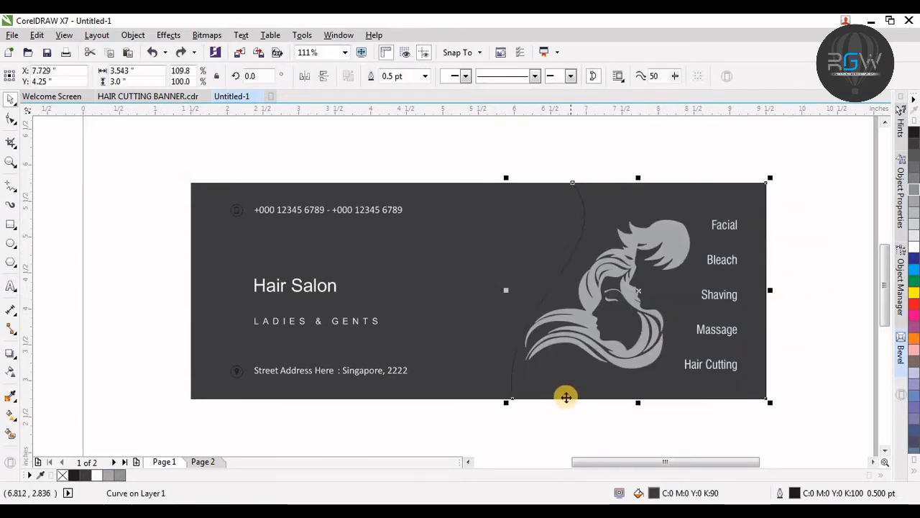
Step: Duplicate the curved shape, fill the copy mid grey and send it behind with the background
key(ctrl+d)
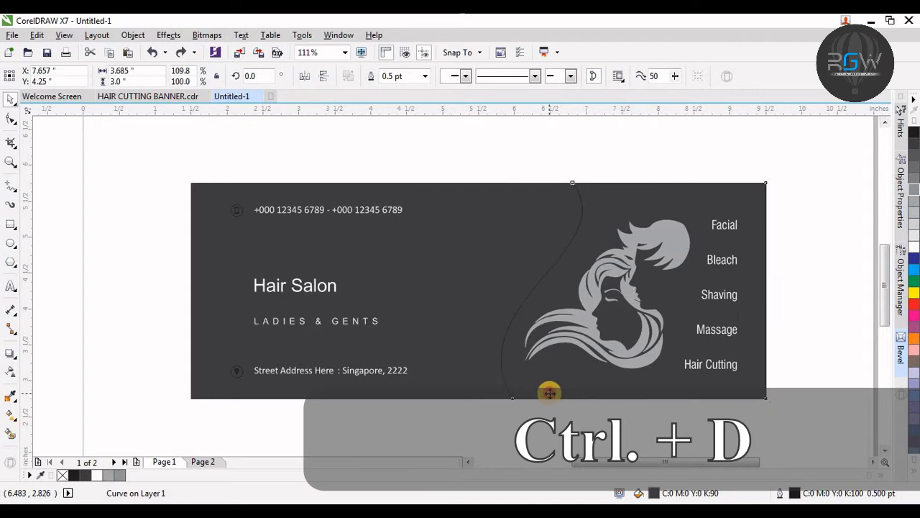
mouse_move(624, 400)
mouse_down()
mouse_move(616, 397)
mouse_move(624, 408)
mouse_up()
click(915, 191)
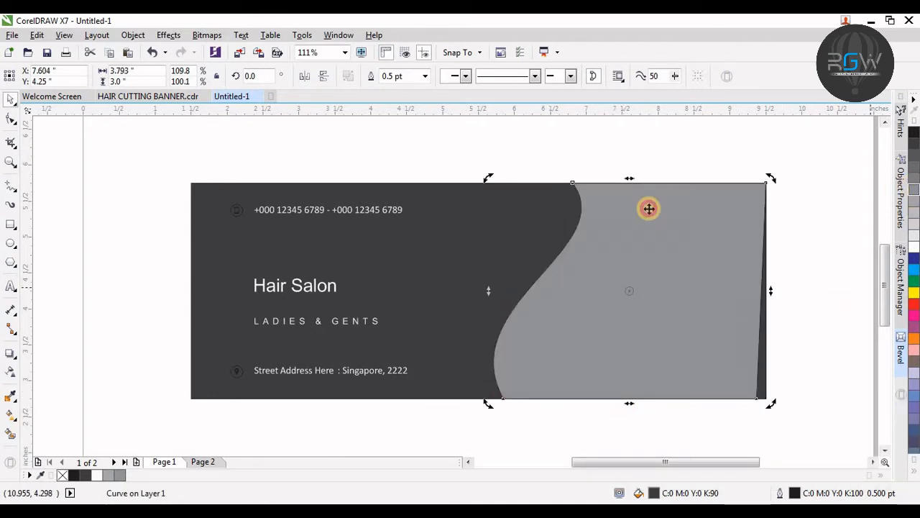
shift+click(453, 199)
key(shift+Page_Down)
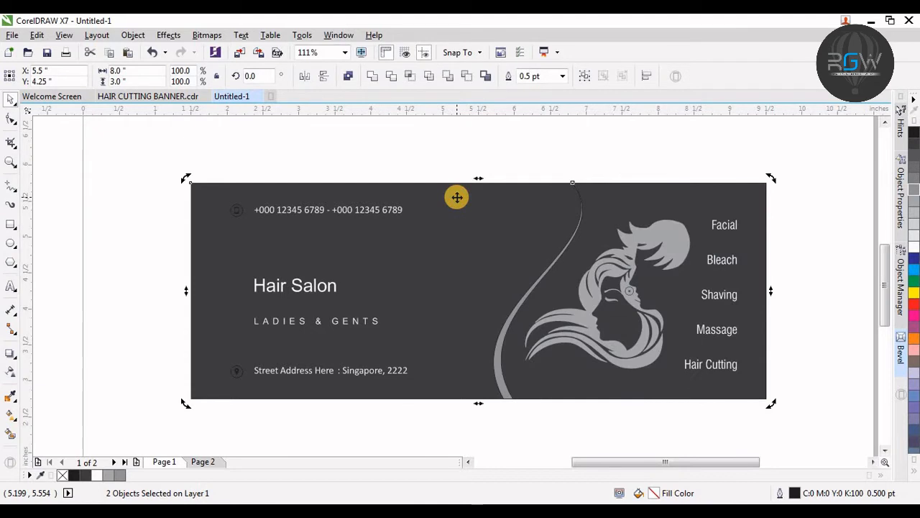
Step: Duplicate the curved shape again, tilt the copy slightly, fill it light grey and send it behind
click(534, 427)
click(486, 396)
drag(487, 397, 503, 396)
click(511, 396)
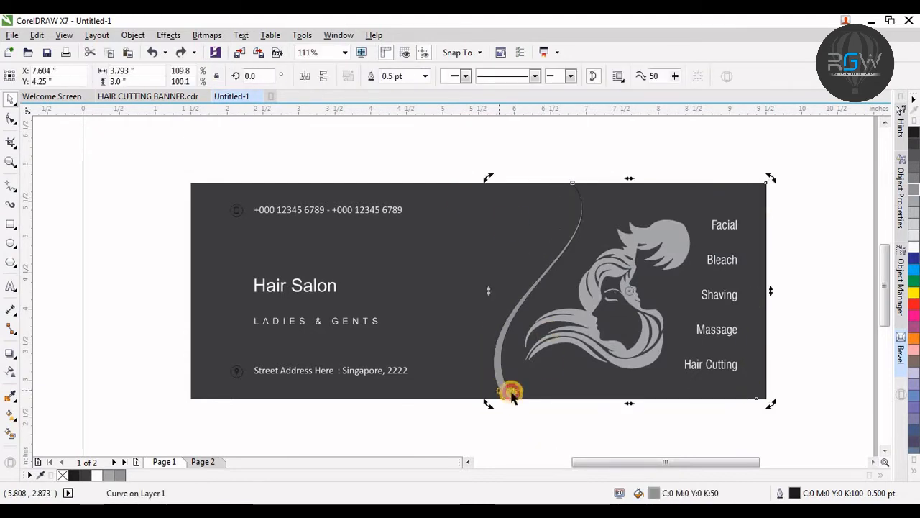
key(ctrl+d)
mouse_move(631, 405)
mouse_down()
mouse_move(620, 406)
mouse_move(637, 388)
mouse_up()
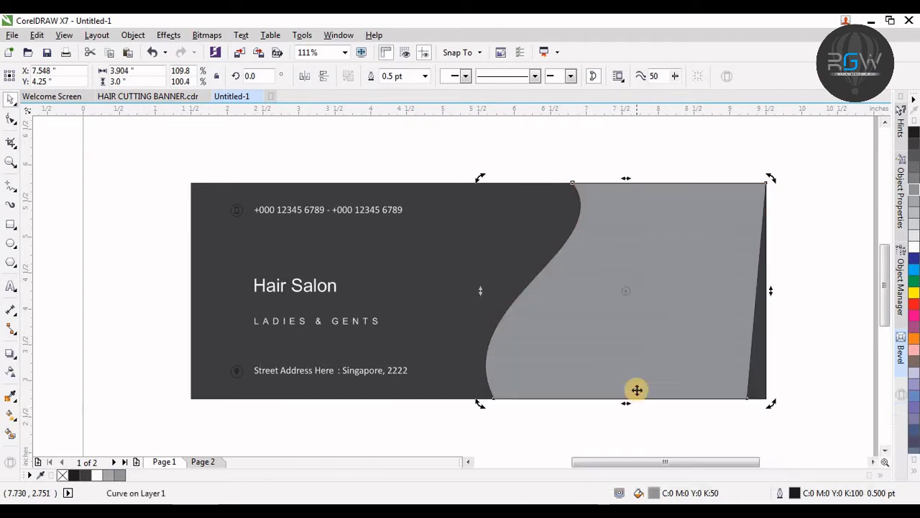
click(915, 214)
shift+click(437, 199)
key(shift+Page_Down)
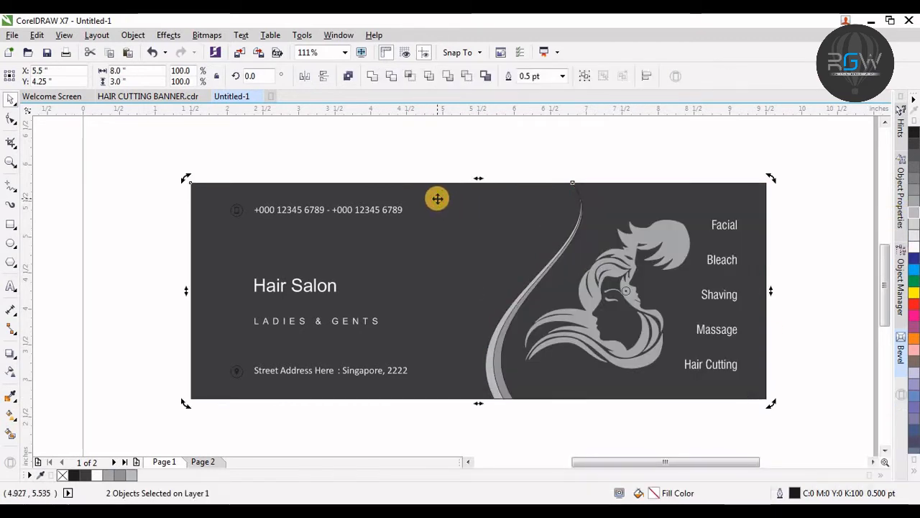
Step: Select the three curved shapes and remove their outlines
click(517, 407)
click(499, 380)
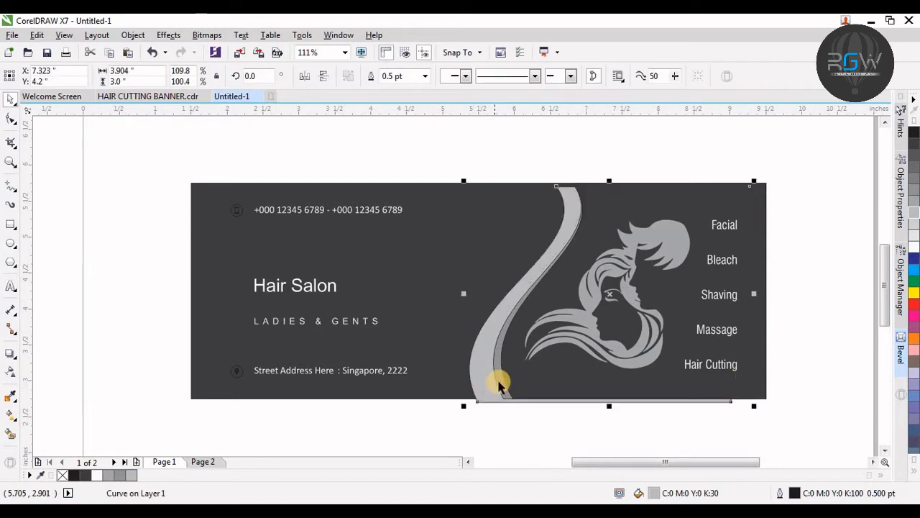
shift+click(511, 383)
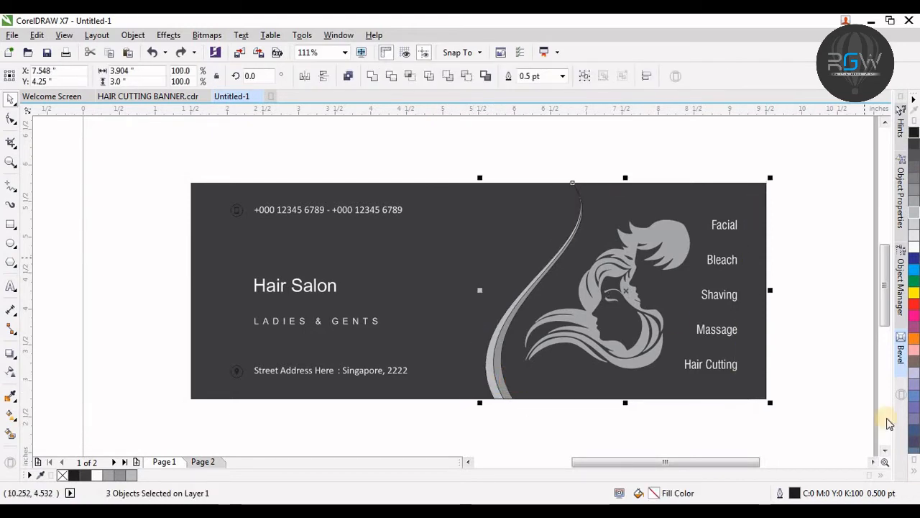
right_click(65, 475)
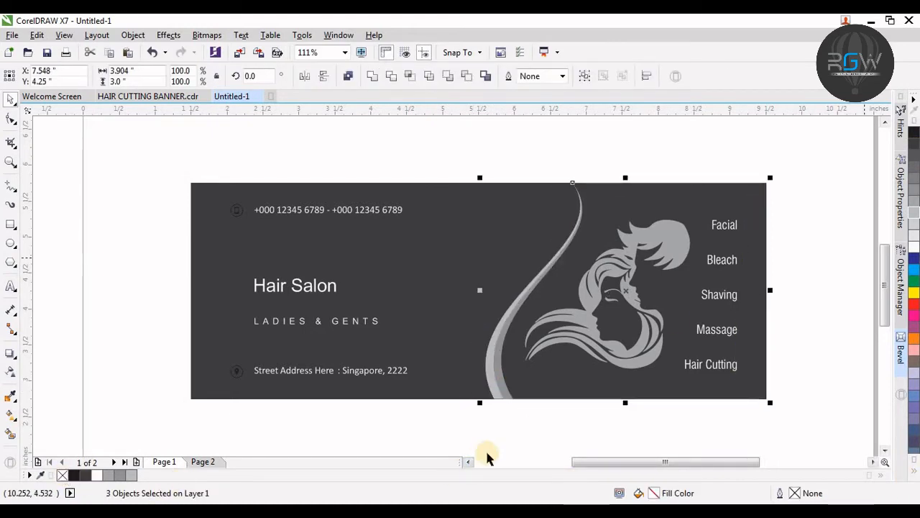
click(515, 422)
Step: Draw a short separator line about 0.43 inch long between Facial and Bleach with the Freehand tool
key(F4)
key(F2)
key(F3)
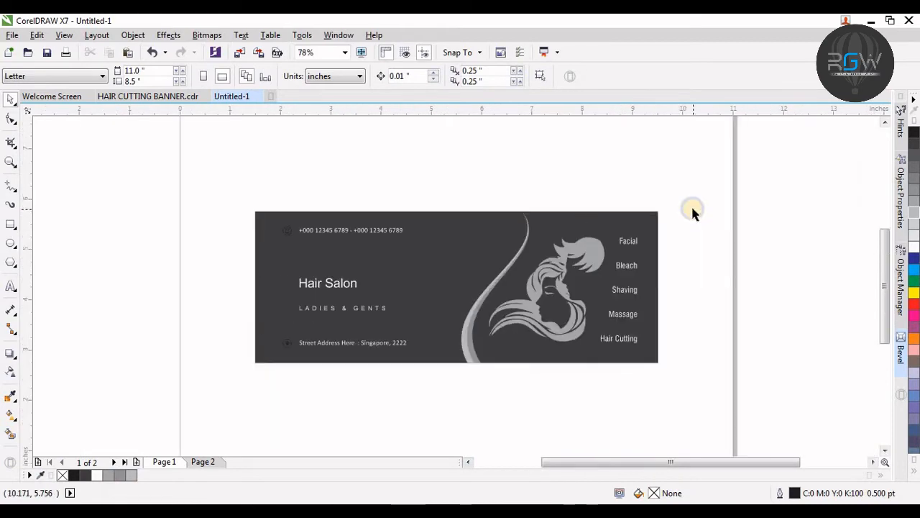
key(F4)
click(792, 248)
key(F5)
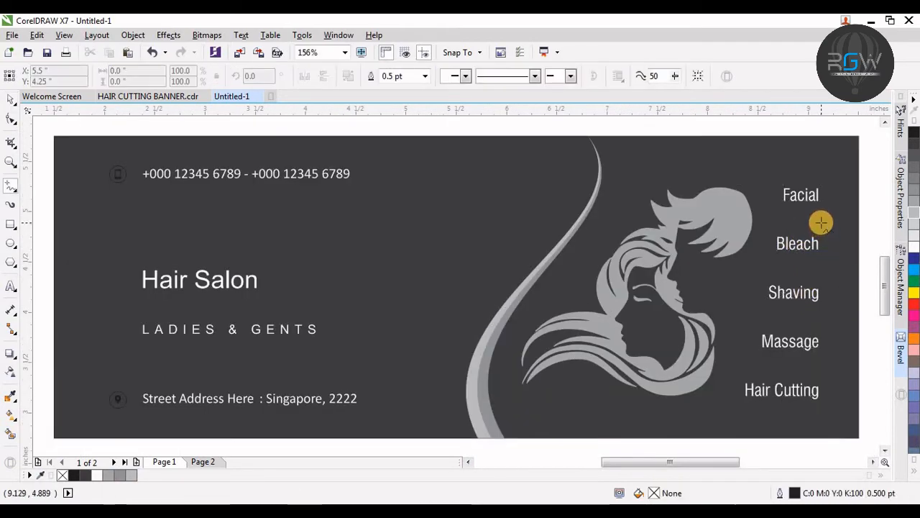
click(821, 218)
click(777, 221)
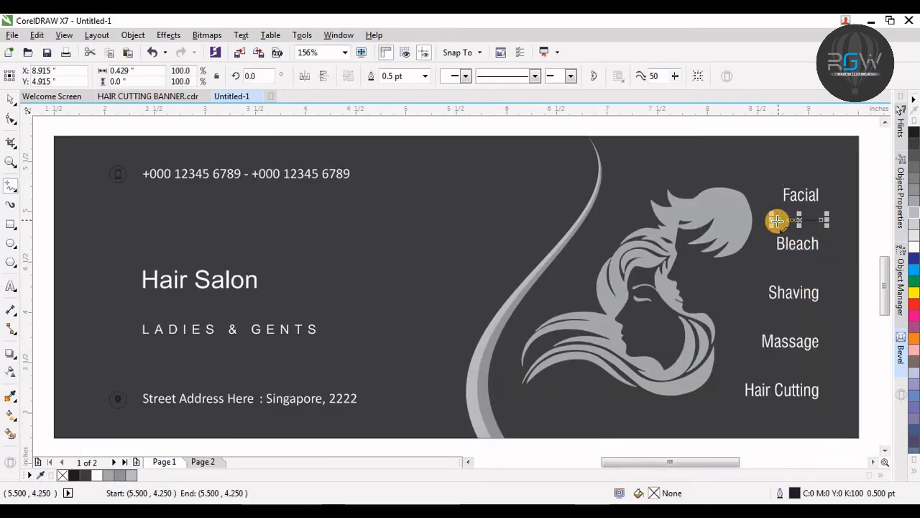
Step: Set the separator line's outline width to 1 pt
key(F12)
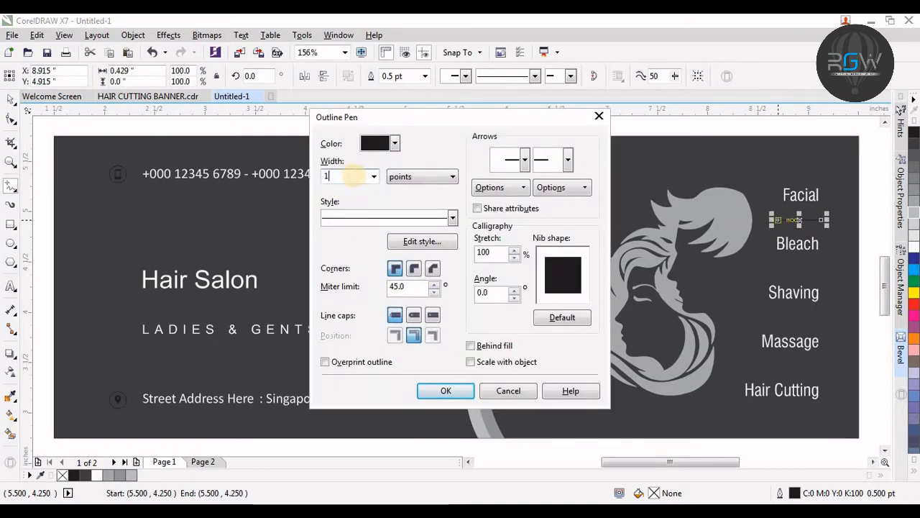
text(1)
click(445, 391)
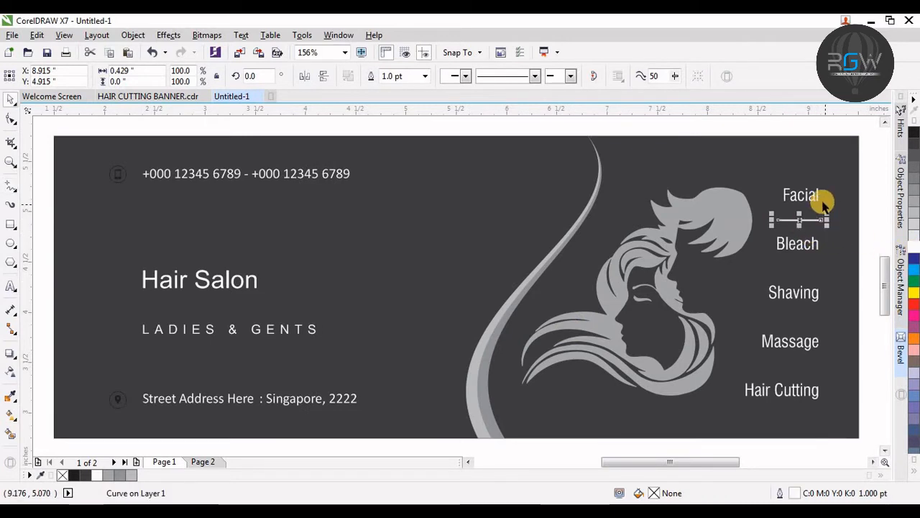
Step: Copy the separator line to just above Hair Cutting and select both lines
key(space)
shift+click(816, 193)
click(863, 215)
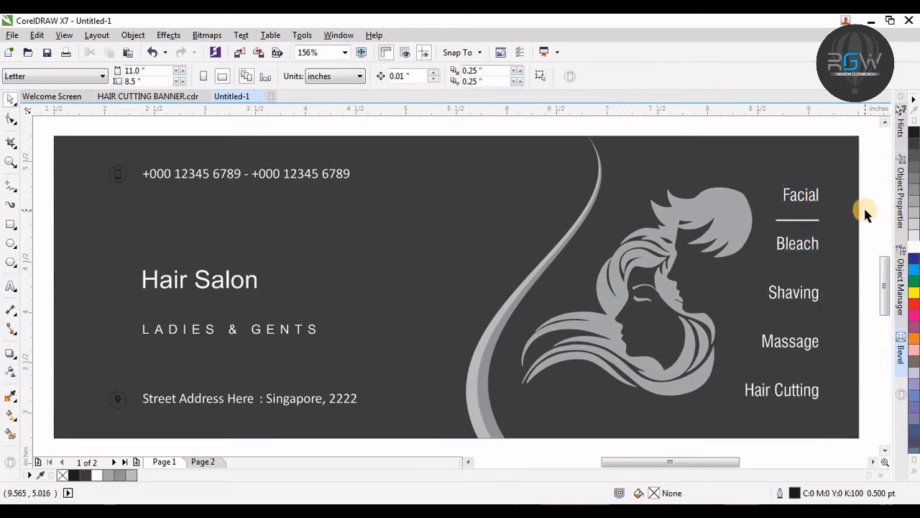
click(797, 219)
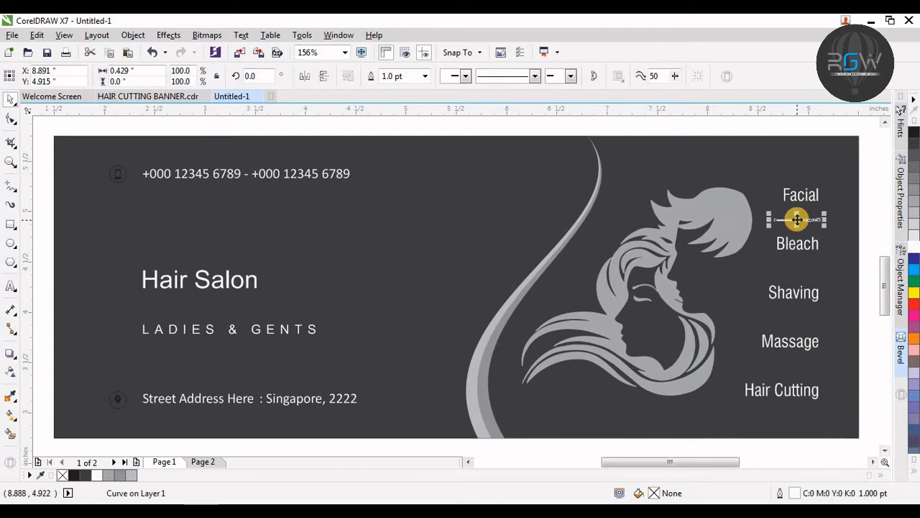
click(781, 225)
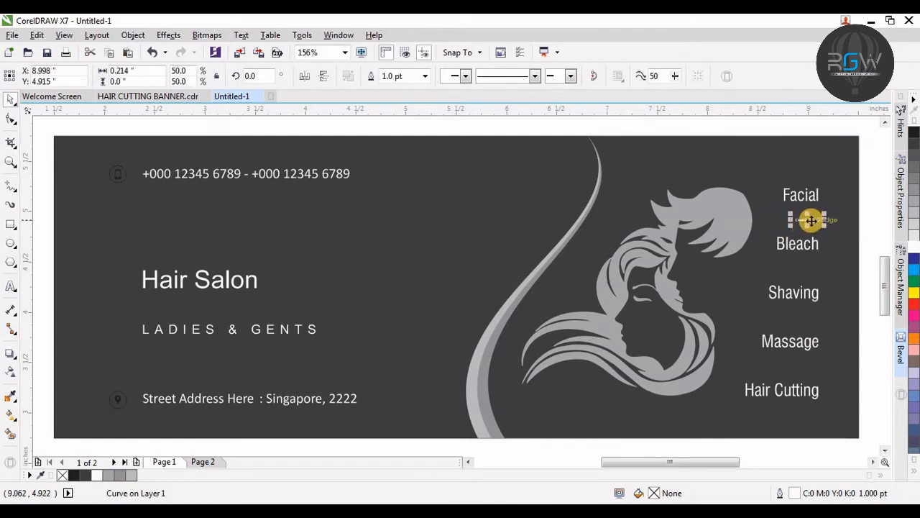
drag(791, 226, 738, 379)
key(Up)
shift+click(798, 225)
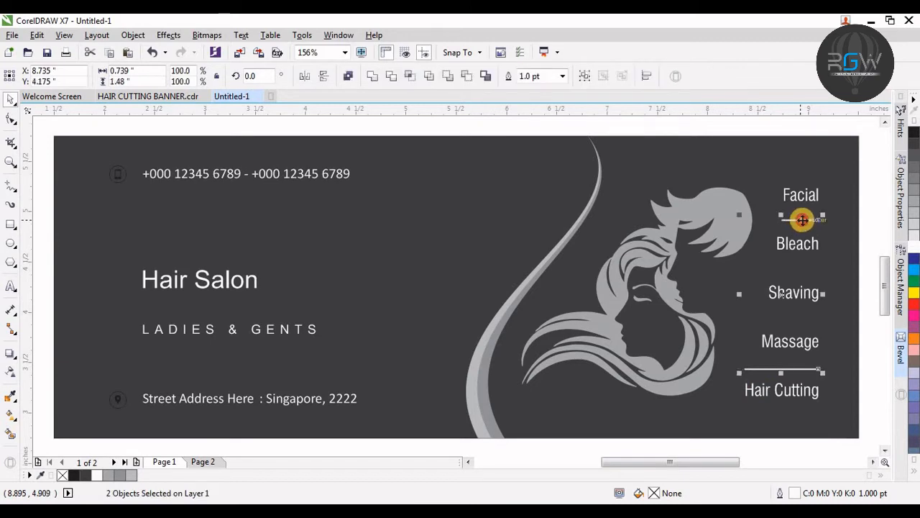
Step: Blend the two separator lines with 2 steps so a line sits between each service
click(11, 359)
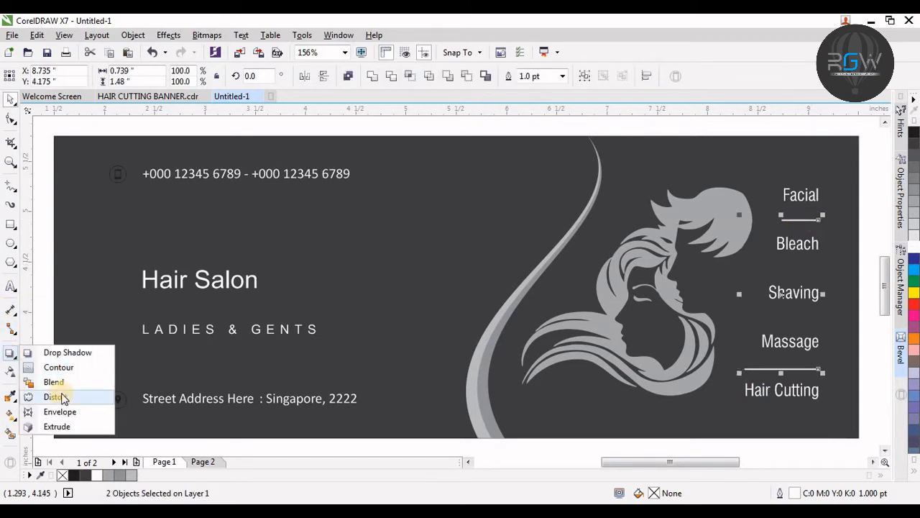
click(52, 382)
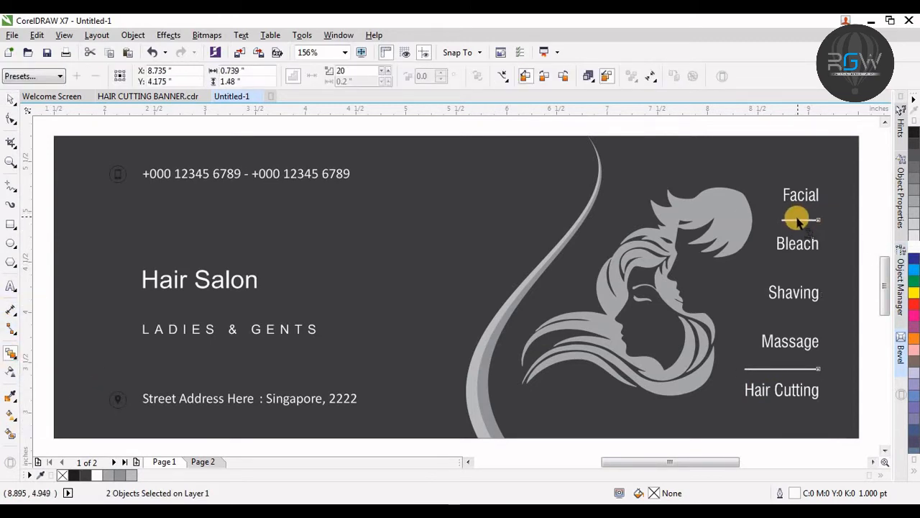
drag(798, 221, 799, 369)
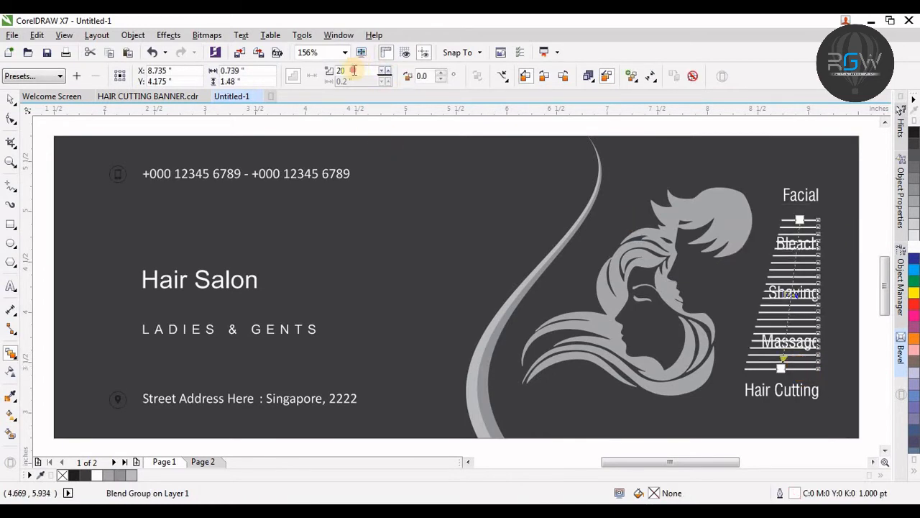
text(2)
key(Return)
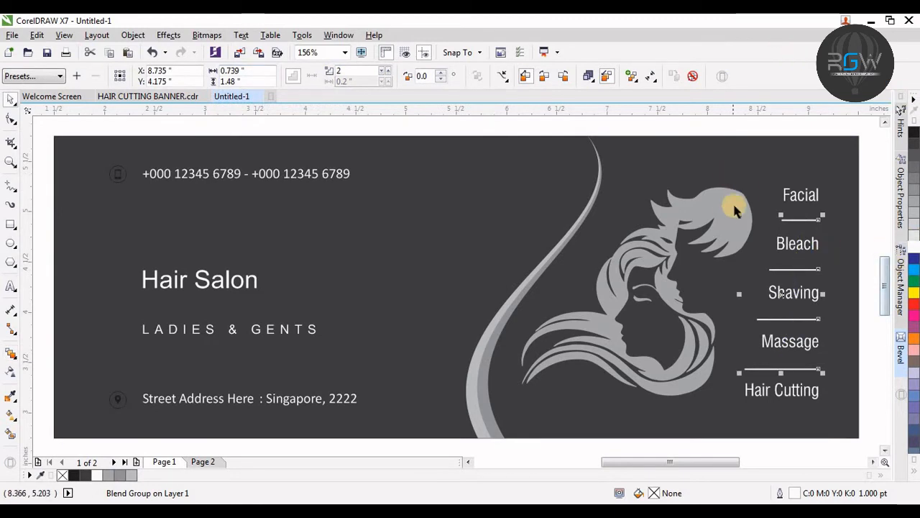
Step: Nudge the hair logo slightly to the right
key(F3)
key(F2)
drag(747, 185, 138, 411)
scroll(508, 379, up, 1)
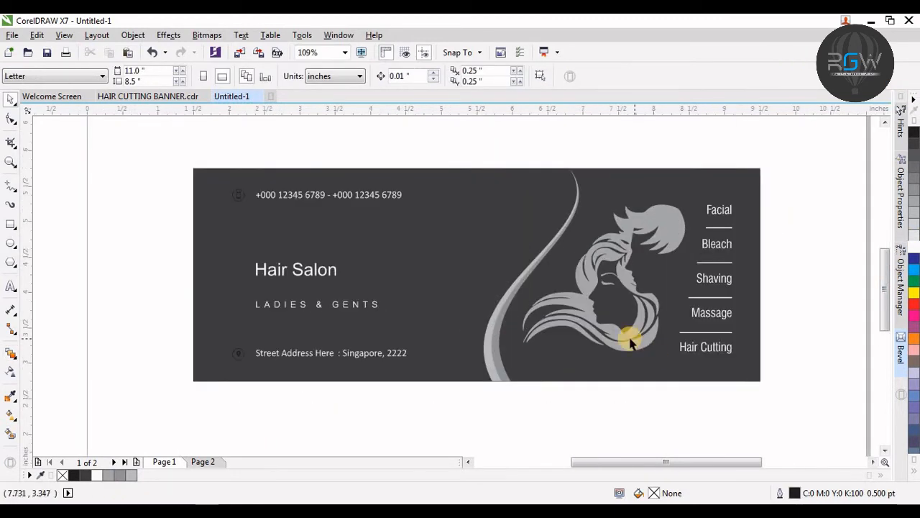
click(616, 339)
drag(687, 358, 693, 361)
key(F4)
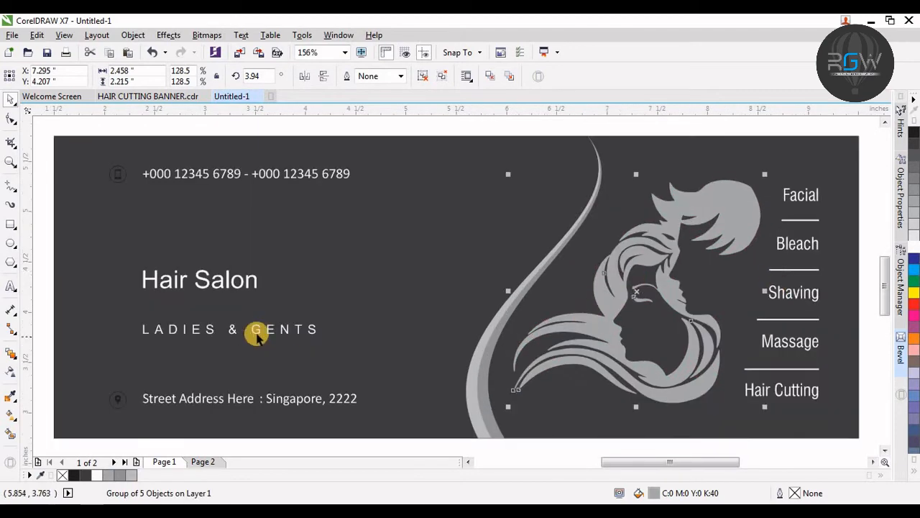
Step: Nudge the address line and its location icon slightly down
key(F3)
click(503, 182)
key(F2)
click(357, 346)
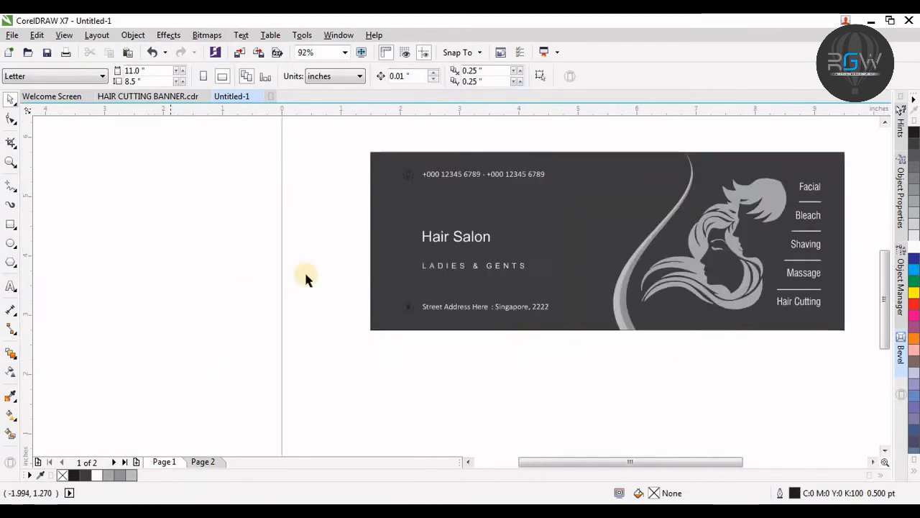
click(442, 237)
drag(288, 117, 409, 314)
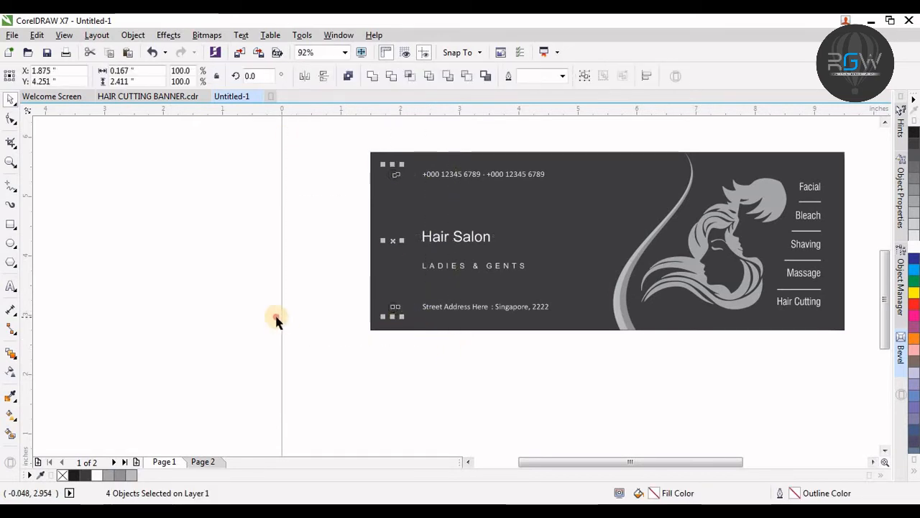
drag(284, 284, 612, 353)
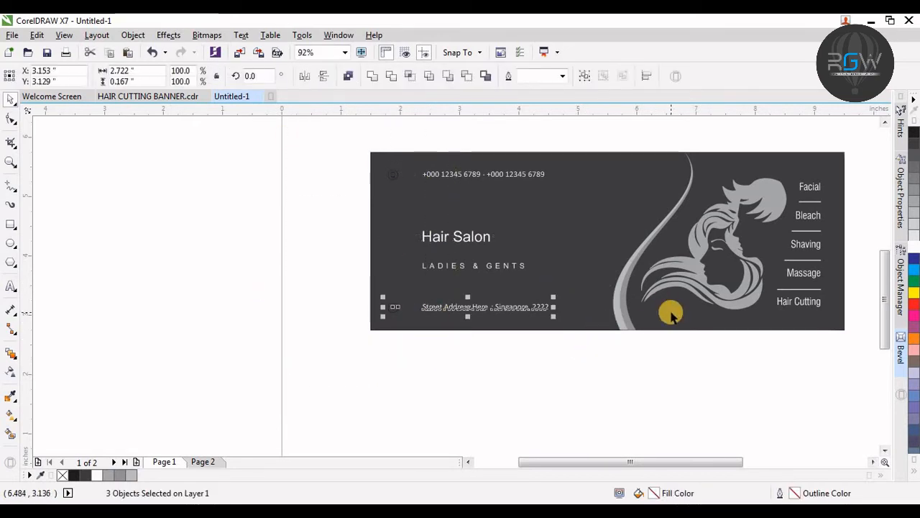
key(F4)
key(Down)
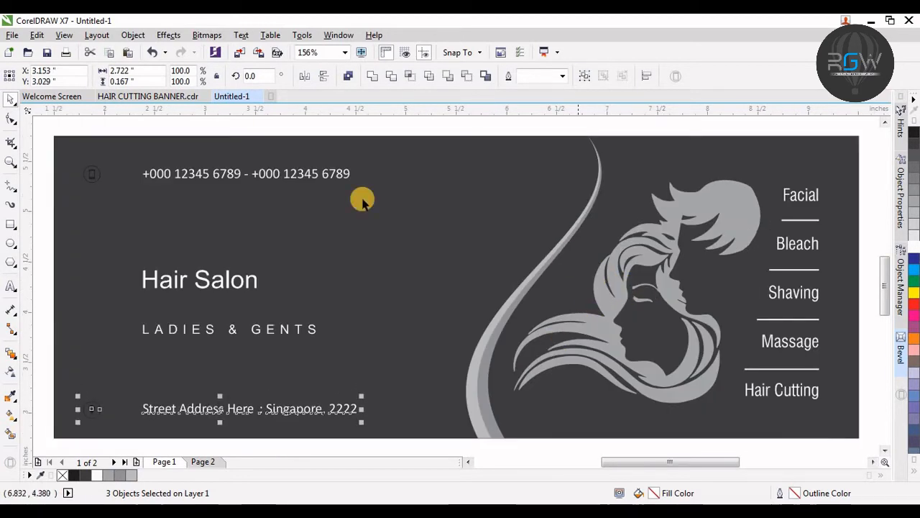
Step: Nudge the phone number line and its icon slightly down
drag(46, 129, 395, 219)
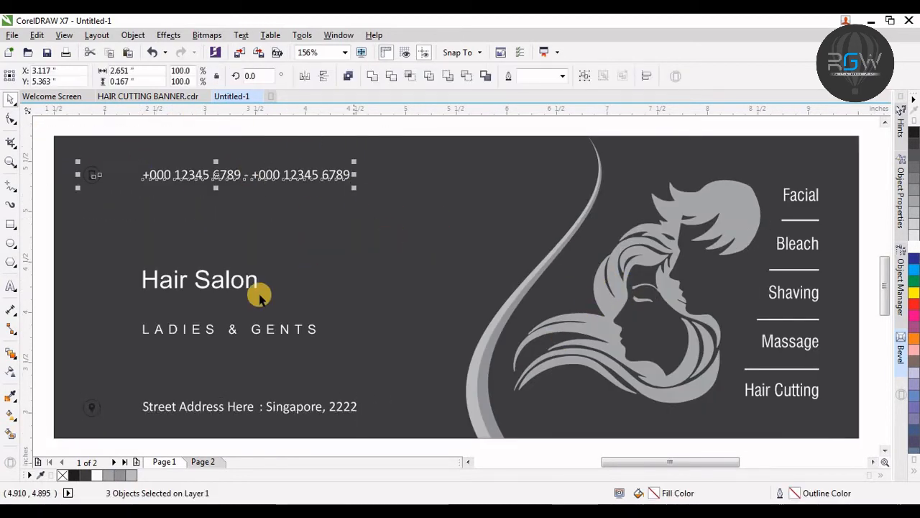
key(Down)
key(Down)
key(Down)
key(Down)
Step: Change the Hair Salon title font to Blacksword and enlarge it to about 39.7 pt
click(216, 283)
click(321, 78)
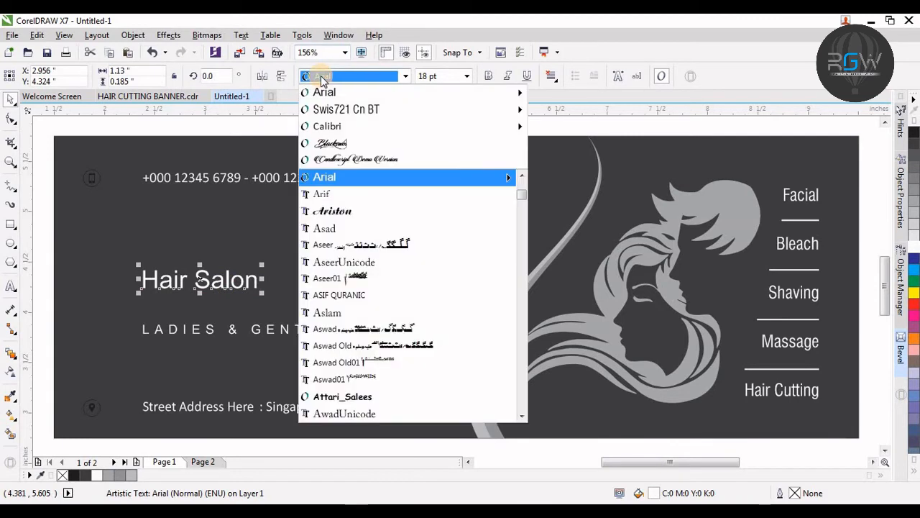
click(343, 146)
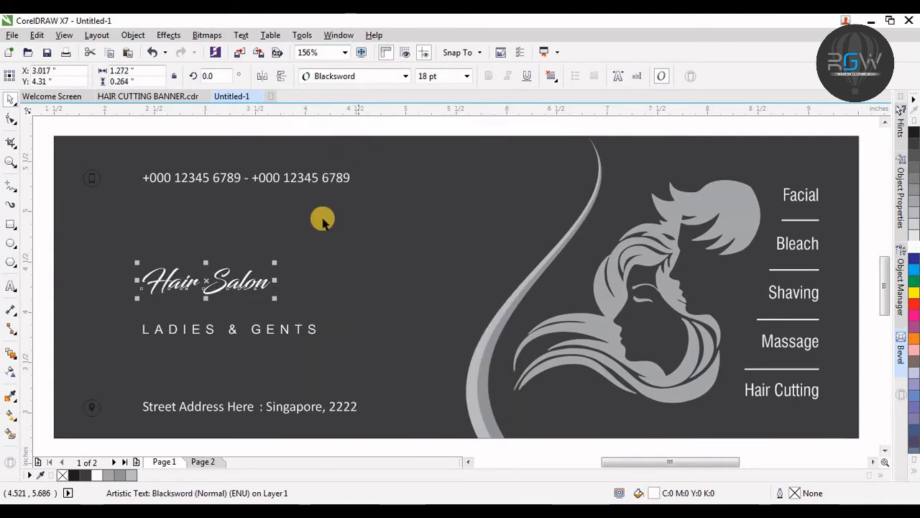
drag(272, 264, 426, 174)
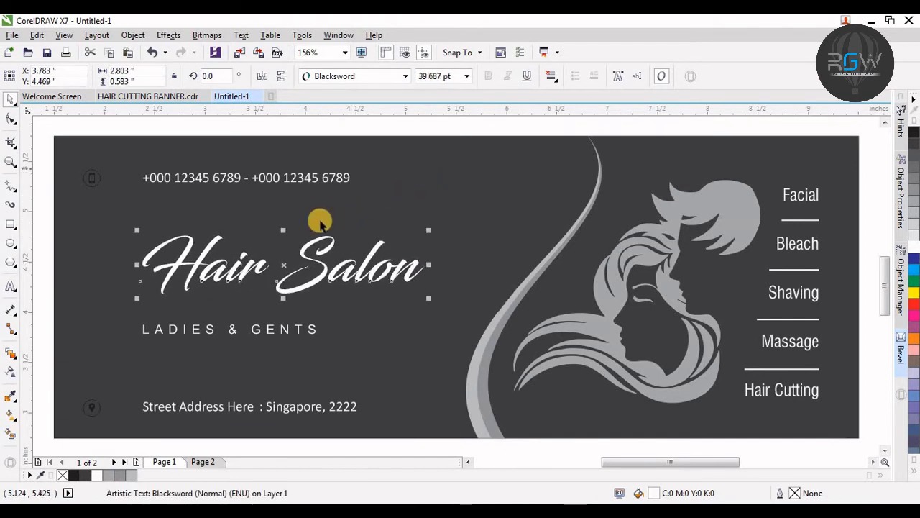
Step: Select the title, tagline, address and phone texts and nudge them left together
shift+click(223, 407)
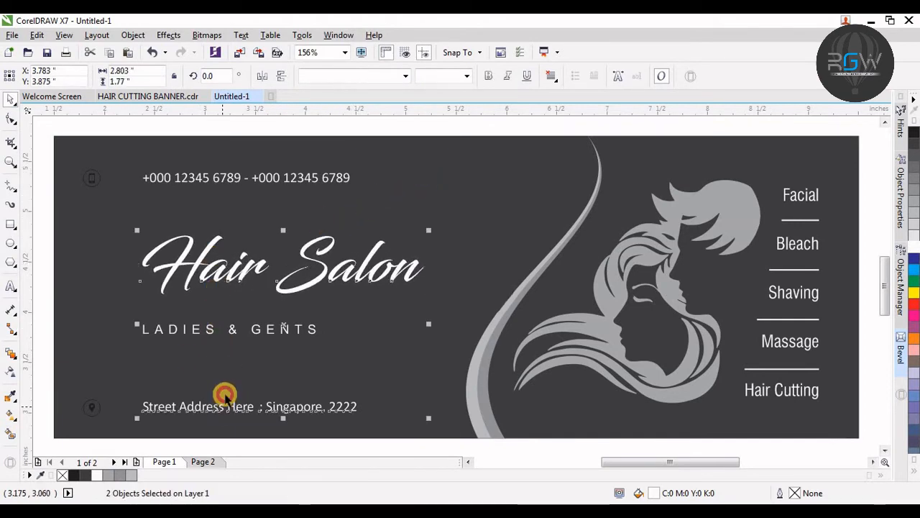
shift+click(230, 179)
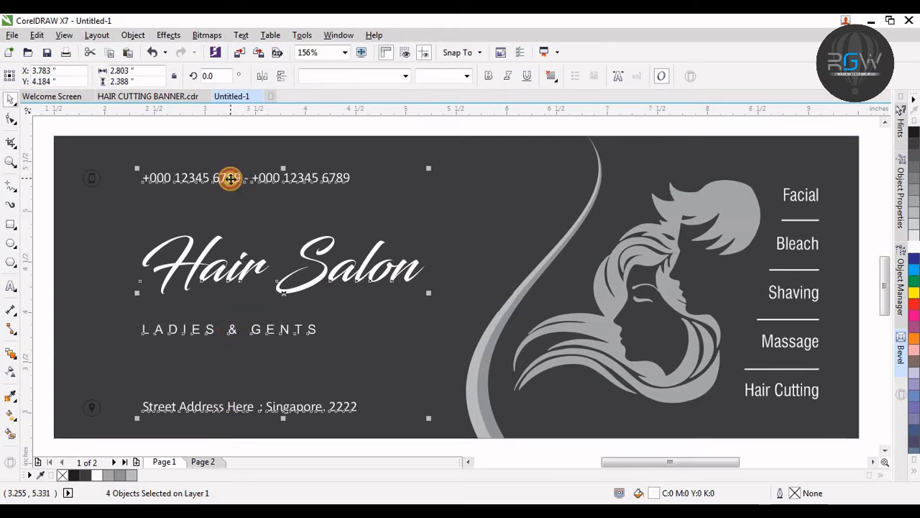
key(Left)
key(Left)
key(Left)
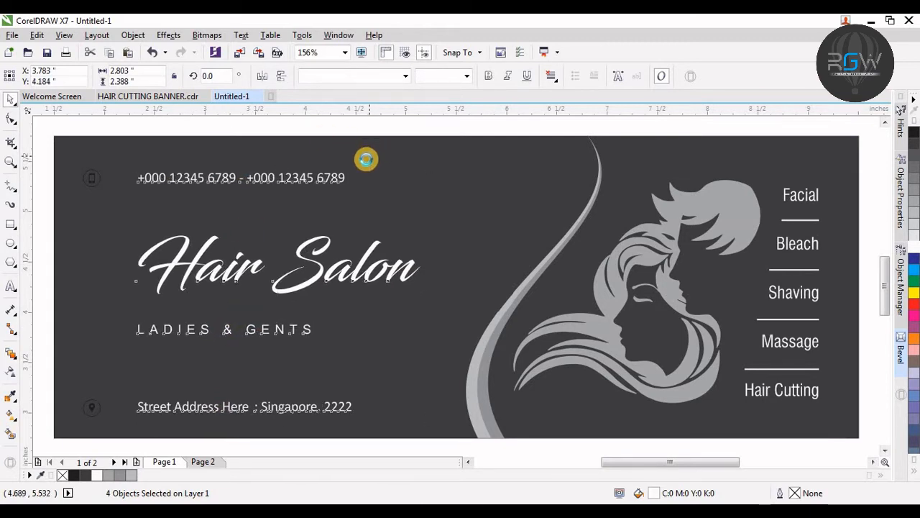
key(Left)
key(Left)
key(Left)
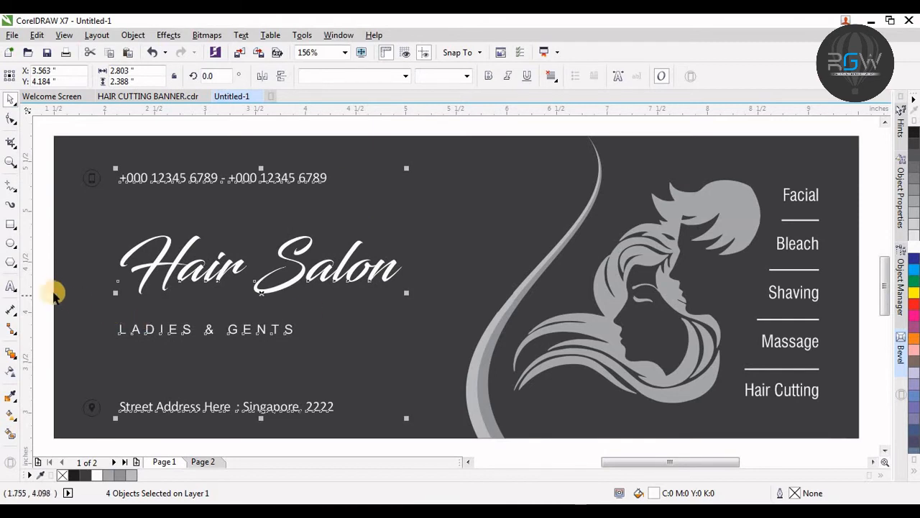
Step: Center the LADIES & GENTS tagline under the title and move it up closer to it
click(46, 286)
drag(237, 333, 288, 332)
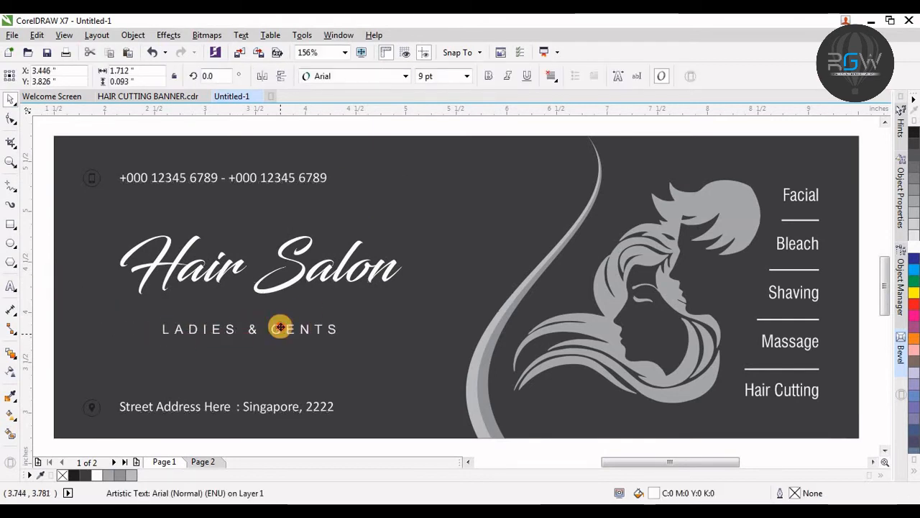
shift+click(288, 282)
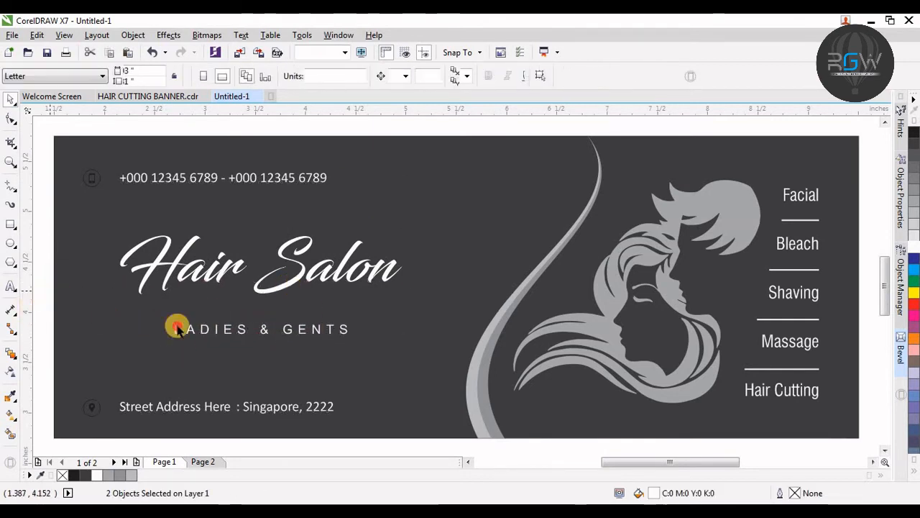
click(341, 337)
drag(341, 337, 342, 313)
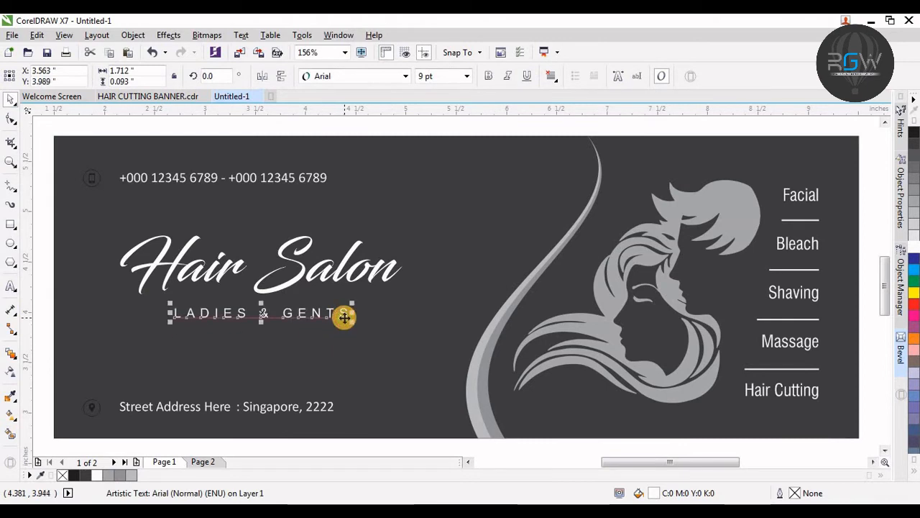
Step: Nudge the Hair Salon title and tagline down together
drag(45, 215, 456, 349)
key(Down)
key(Down)
key(Down)
key(Down)
key(Down)
key(Down)
key(Down)
key(Down)
key(Down)
key(Down)
key(Down)
key(Down)
key(Down)
key(Down)
key(Down)
key(Down)
key(Down)
key(Down)
key(Down)
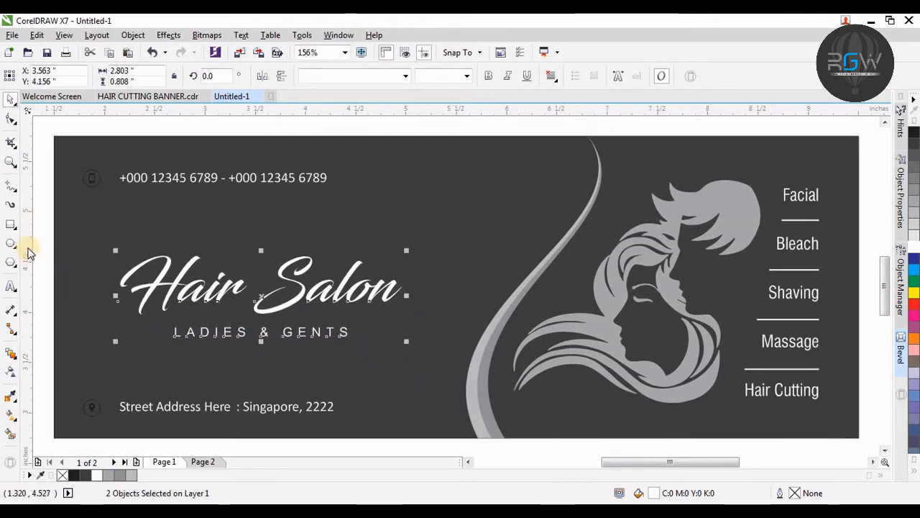
Step: Apply a Soft edge bevel with 0.1 inch distance to the Hair Salon title
click(42, 241)
click(176, 286)
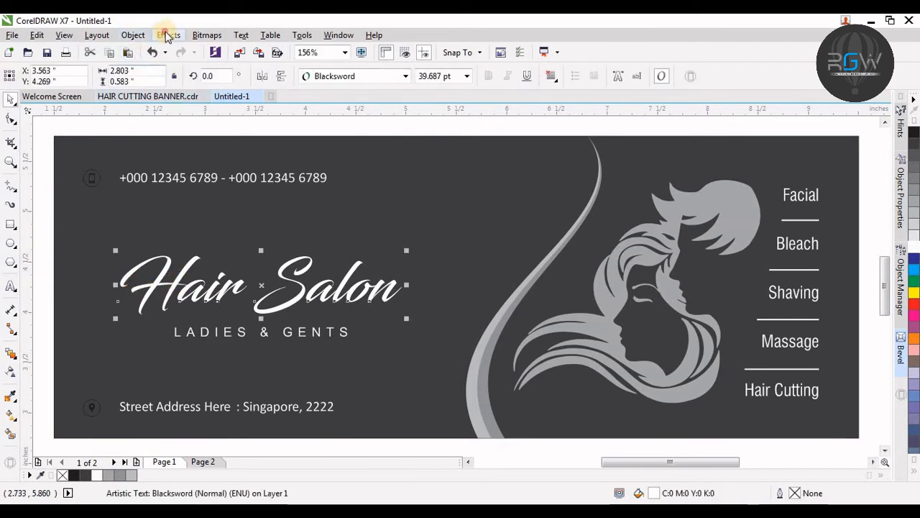
click(166, 36)
click(203, 176)
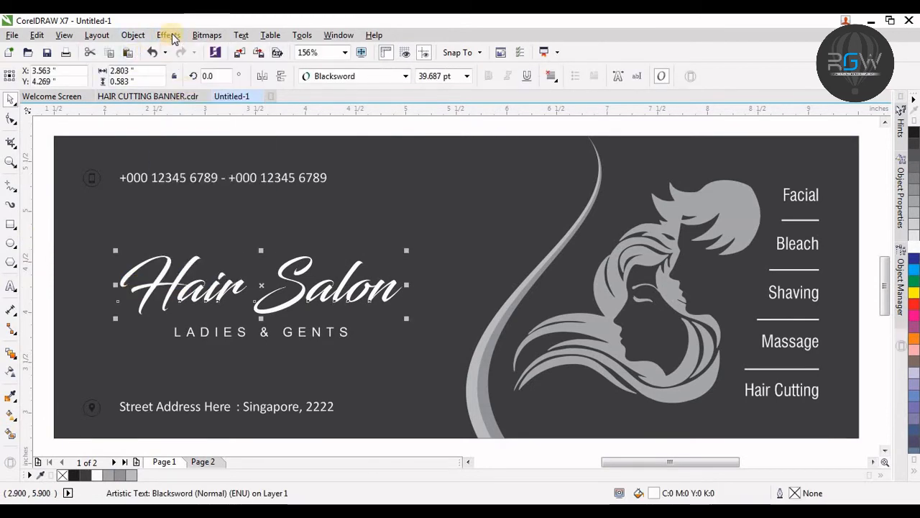
click(168, 35)
click(214, 177)
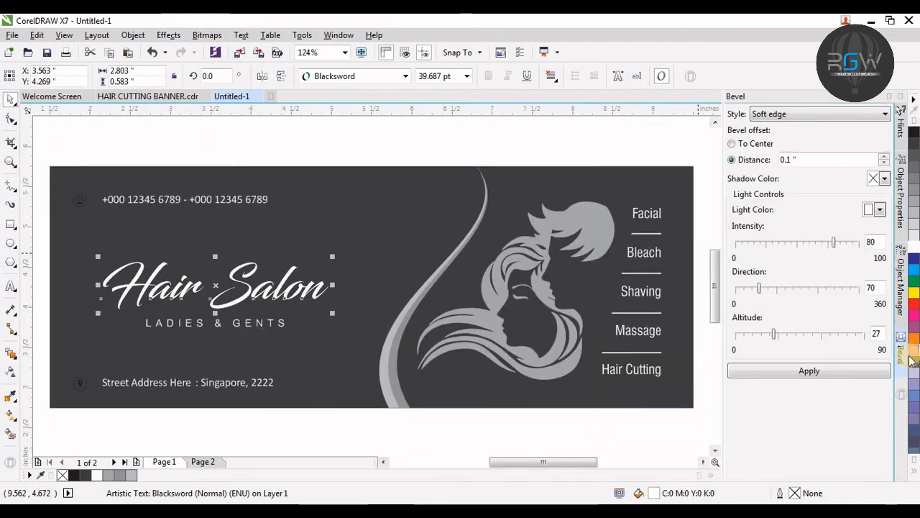
click(804, 371)
click(427, 437)
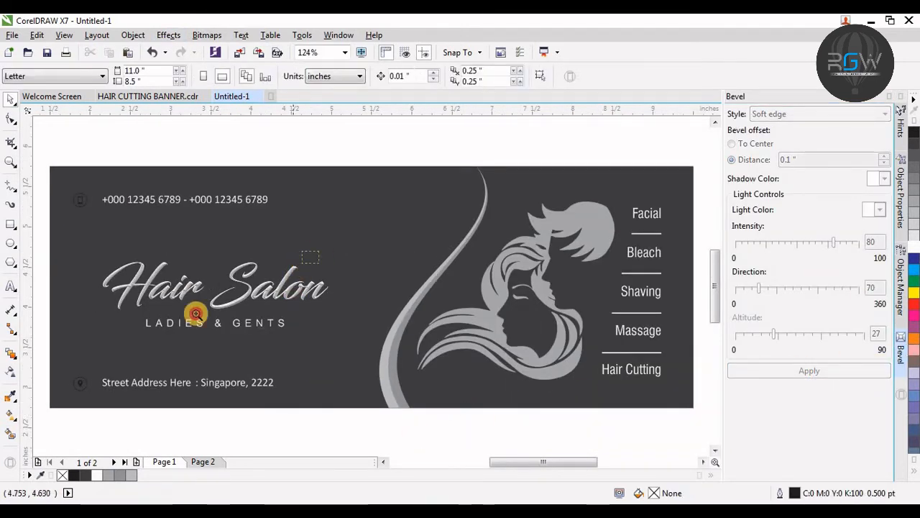
Step: Inspect the bevelled Hair Salon title up close and close the Bevel docker
scroll(133, 322, up, 3)
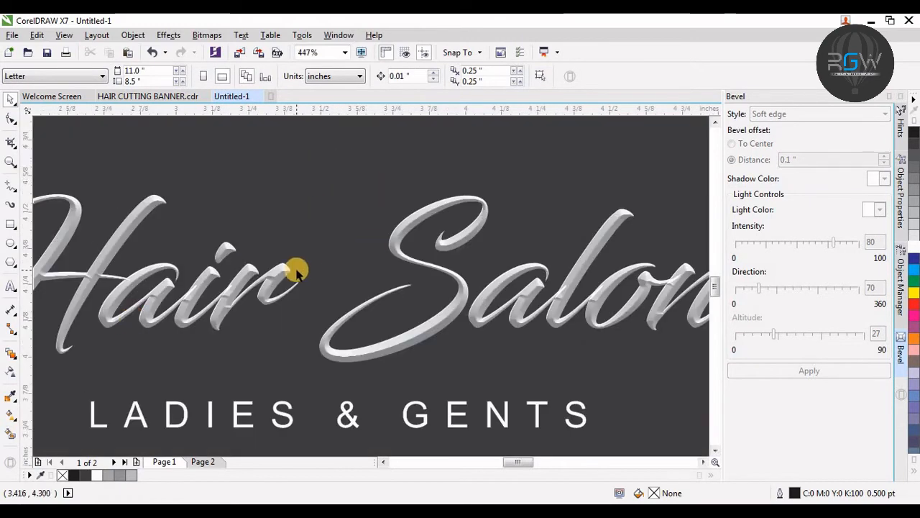
scroll(302, 258, down, 3)
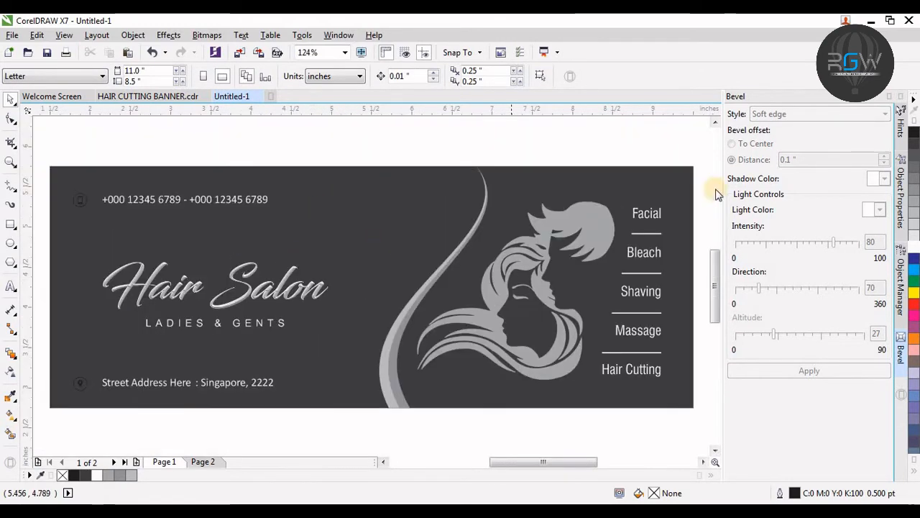
click(891, 97)
key(F4)
key(F3)
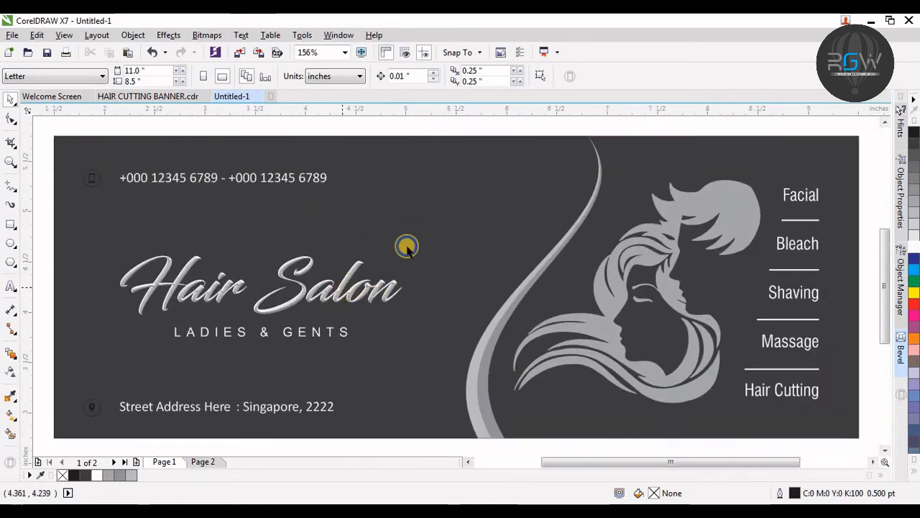
Step: Recolor the right-hand background shape to 80% black
key(F4)
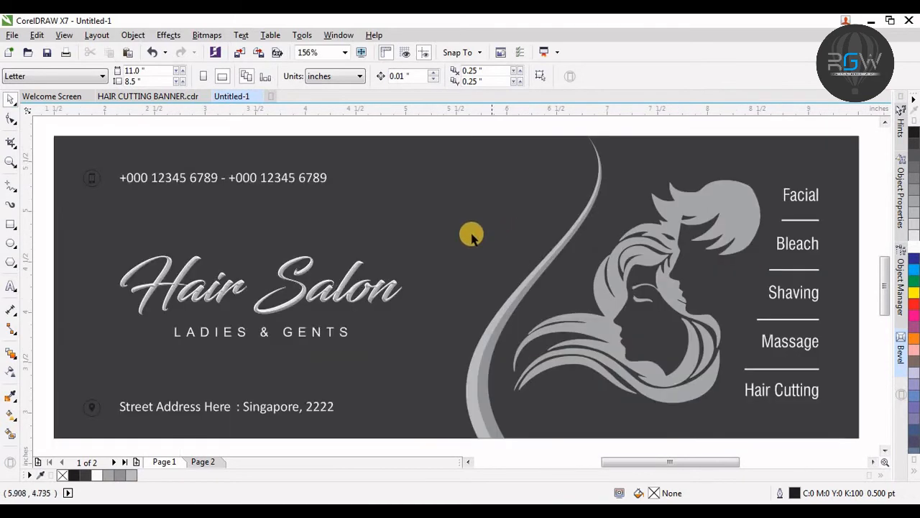
click(379, 215)
click(678, 153)
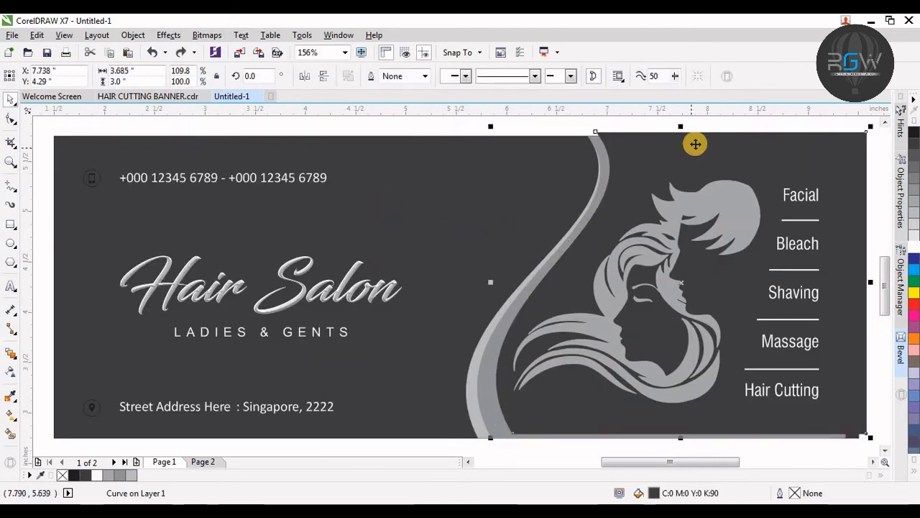
click(913, 153)
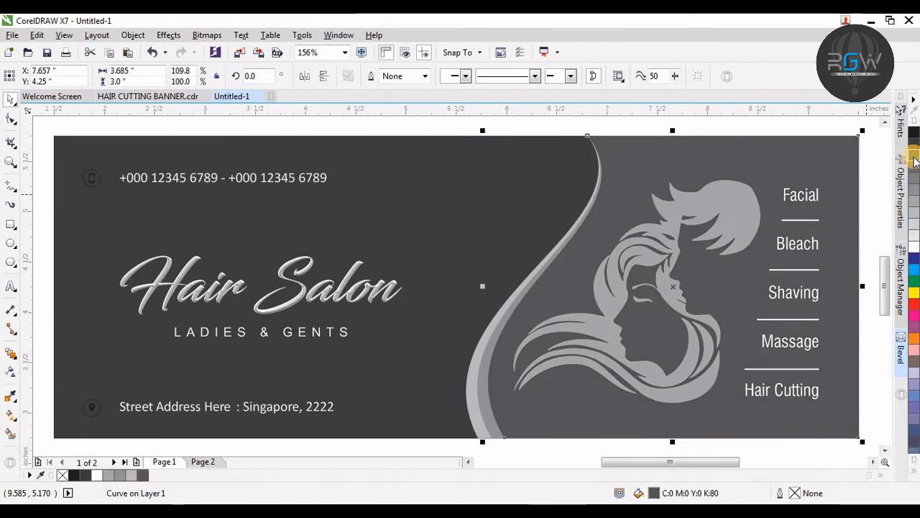
click(698, 122)
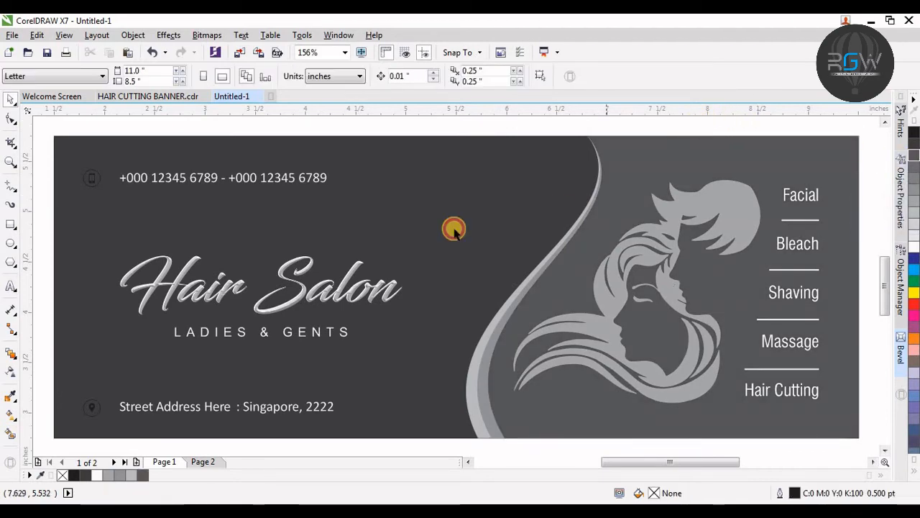
Step: Add a drop shadow to the right-hand grey shape and break the shadow apart from it
key(F3)
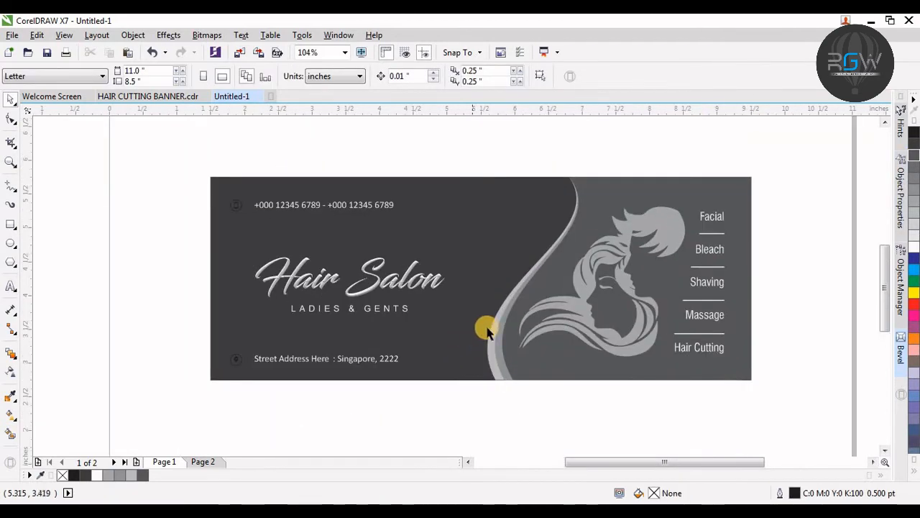
mouse_move(495, 328)
mouse_down()
mouse_move(477, 322)
mouse_move(504, 327)
mouse_up()
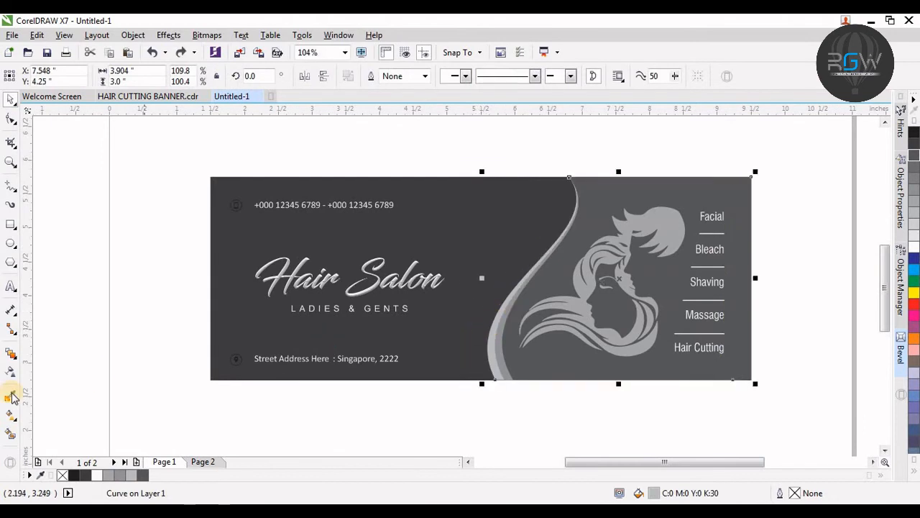
click(11, 356)
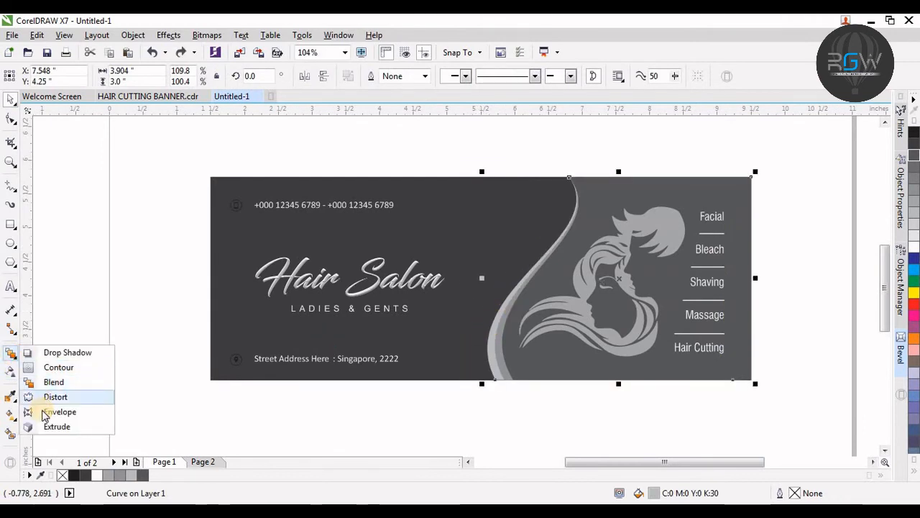
click(67, 353)
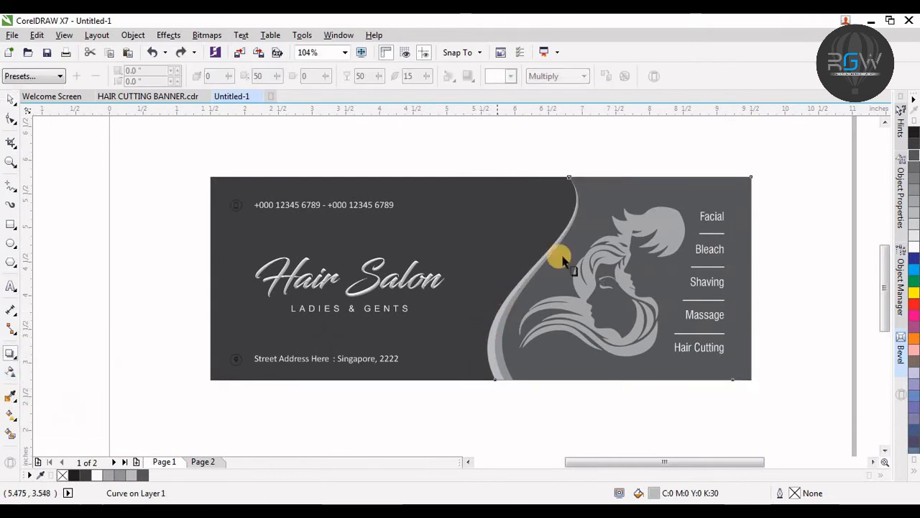
mouse_move(665, 283)
mouse_down()
mouse_move(673, 288)
mouse_move(663, 286)
mouse_up()
key(ctrl+z)
key(ctrl+k)
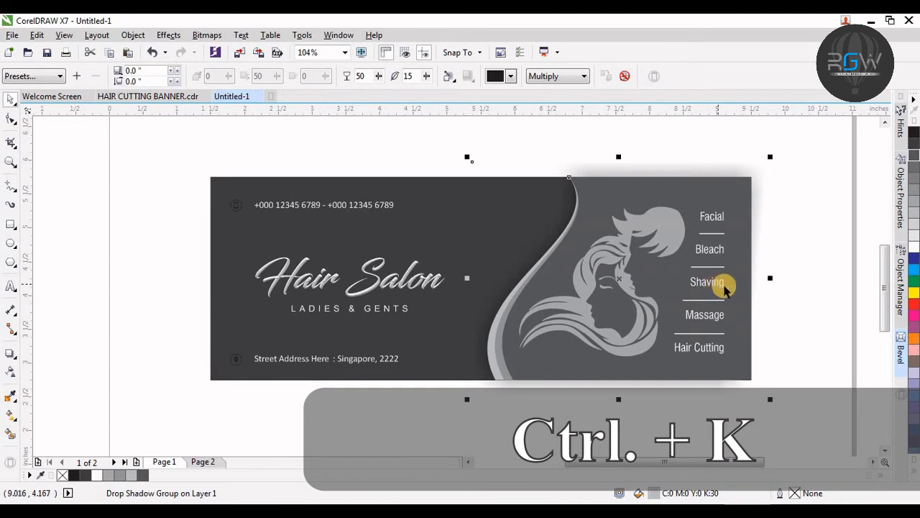
Step: Convert the separated drop shadow to a 300 dpi CMYK bitmap with transparent background
drag(686, 170, 708, 148)
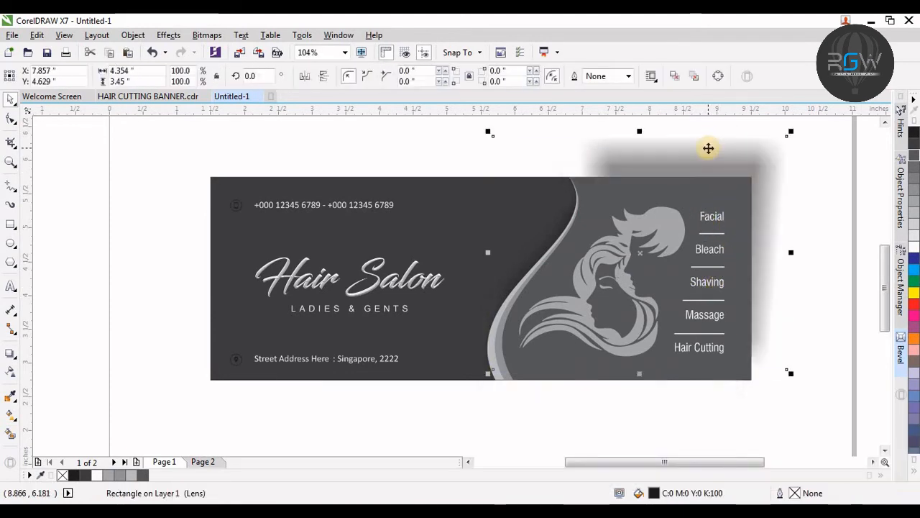
key(ctrl+z)
click(207, 35)
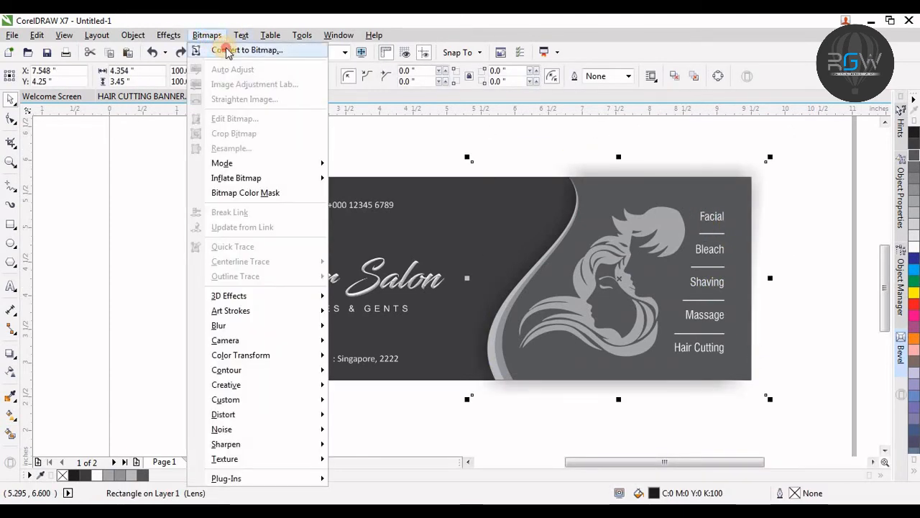
click(227, 51)
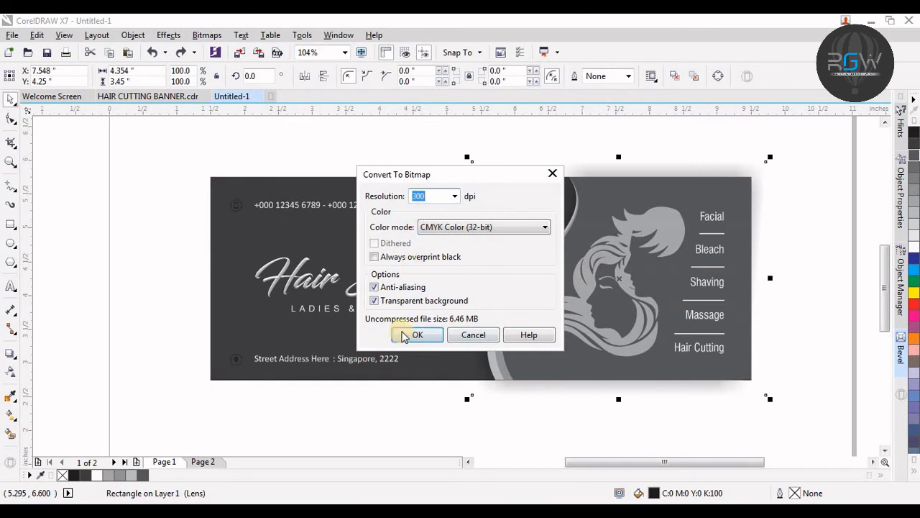
click(415, 336)
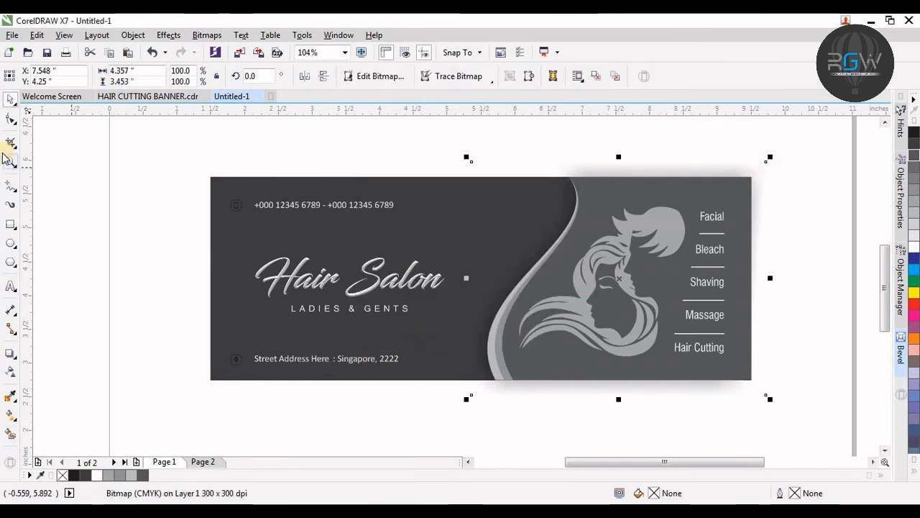
Step: Trim the shadow bitmap by nudging its top, bottom and right edge nodes inward to the banner's edges
click(11, 120)
drag(810, 135, 419, 189)
key(Down)
key(Down)
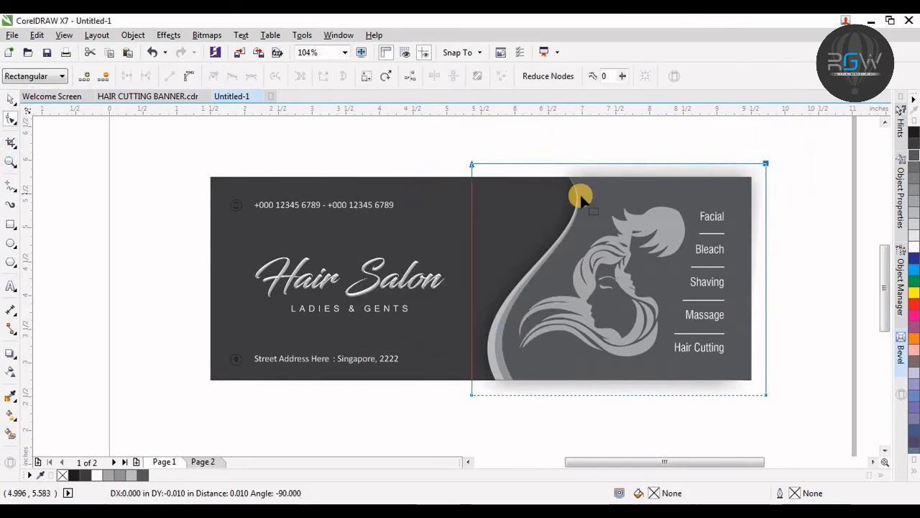
key(Down)
key(Down)
key(Down)
key(Down)
key(Down)
key(Down)
key(Down)
key(Down)
key(Down)
key(Down)
key(Down)
key(Down)
key(Down)
key(Down)
key(Down)
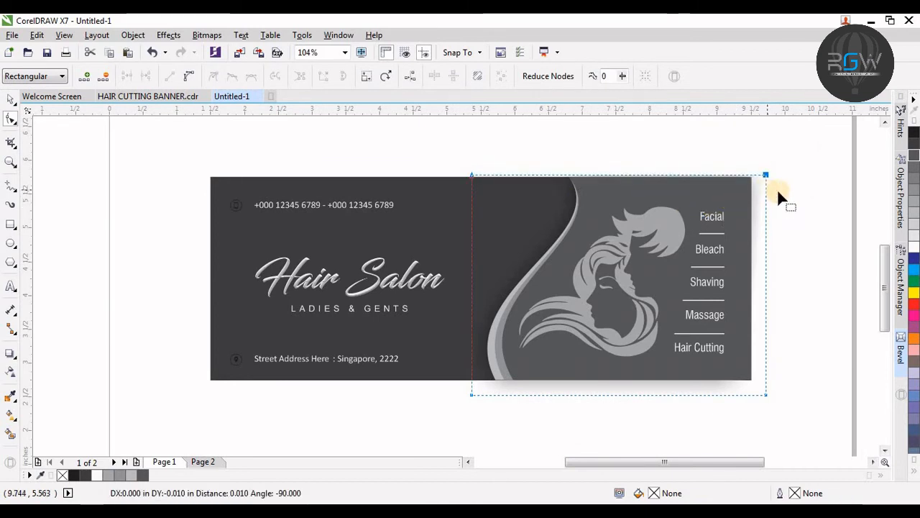
key(Down)
key(Down)
key(Down)
key(Down)
drag(814, 366, 418, 427)
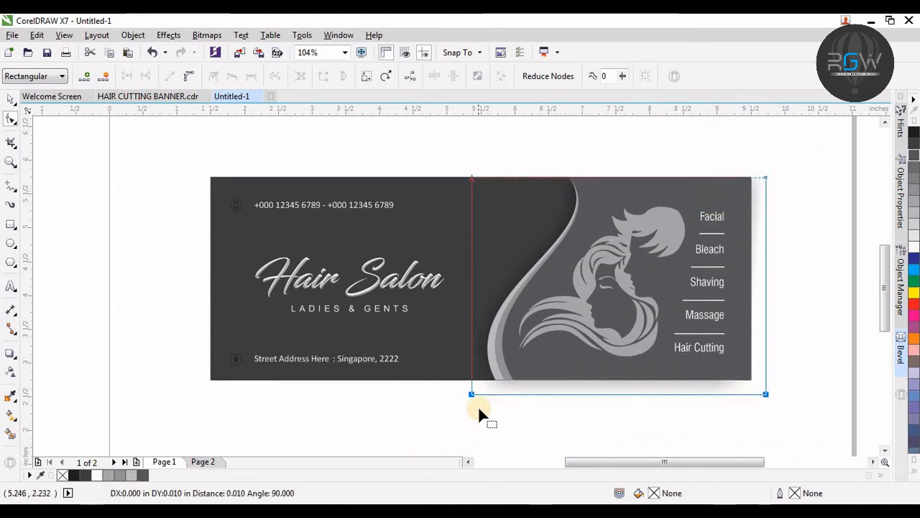
key(Up)
key(Up)
key(Up)
key(Up)
key(Up)
key(Up)
key(Up)
key(Up)
key(Up)
key(Up)
key(Up)
key(Up)
key(Up)
key(Up)
key(Up)
key(Up)
key(Up)
key(Up)
key(Up)
key(Up)
key(Up)
key(Up)
key(Up)
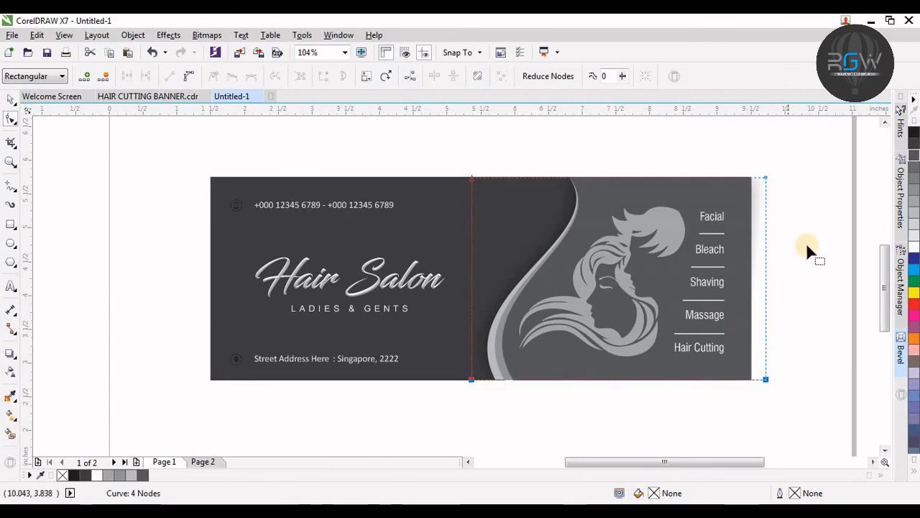
drag(715, 423, 715, 423)
key(Left)
key(Left)
key(Left)
key(Left)
key(Left)
key(Left)
key(Left)
key(Left)
key(Left)
key(Left)
key(Left)
key(Left)
key(Left)
key(Left)
key(Left)
key(Left)
key(Left)
key(Left)
key(Left)
key(Left)
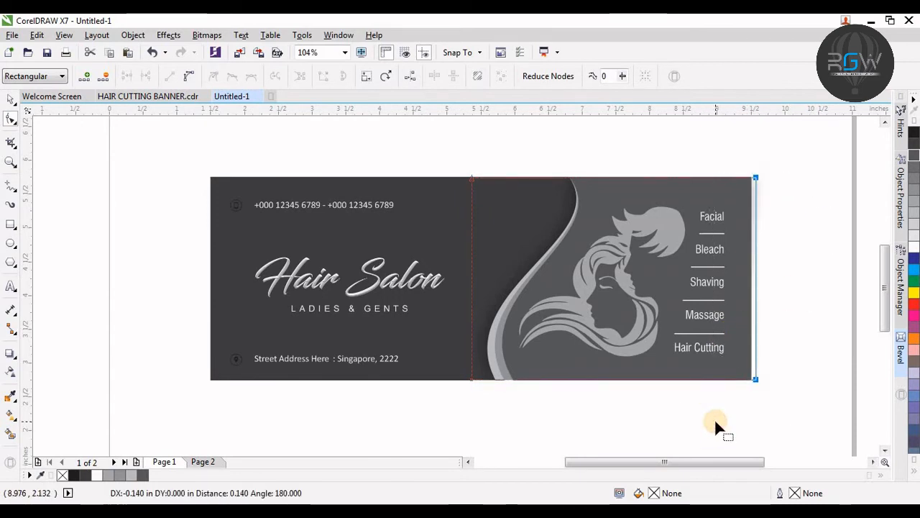
key(space)
click(793, 315)
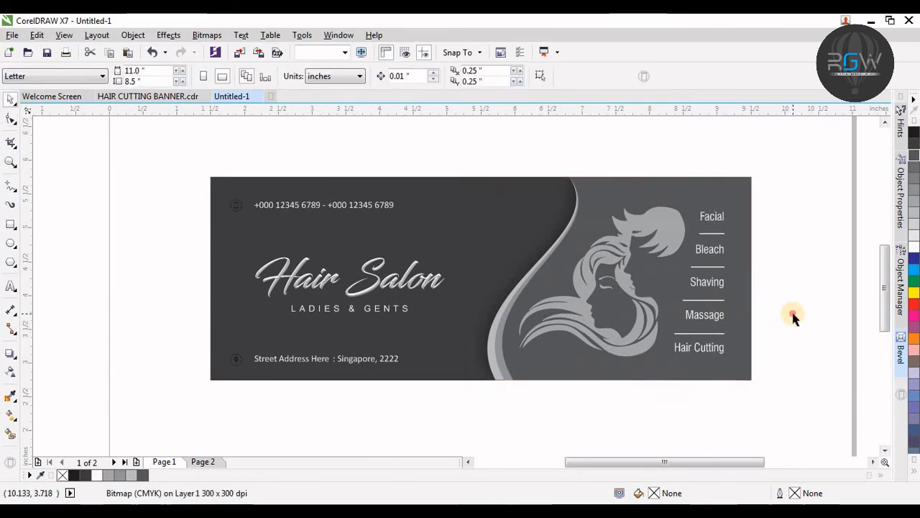
Step: Align the LADIES & GENTS tagline's left edge with the vertical guide under the title
scroll(496, 301, up, 1)
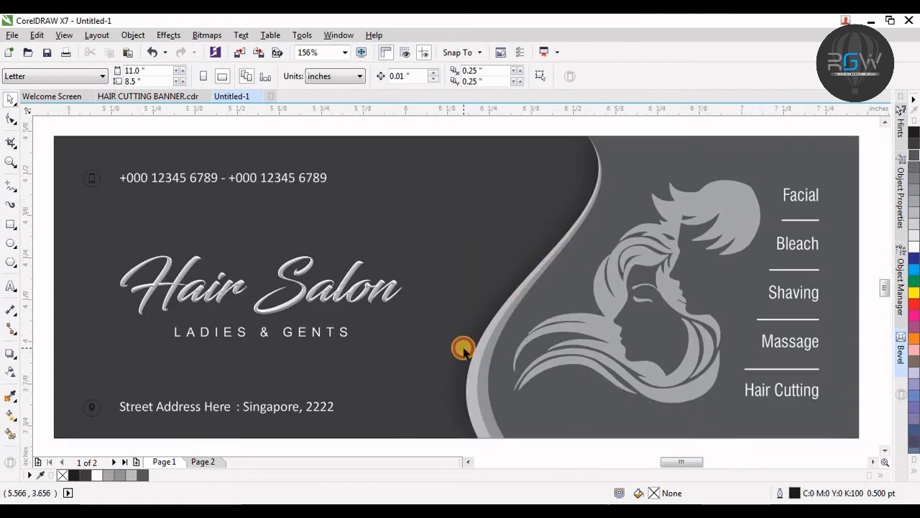
scroll(462, 345, up, 3)
key(F4)
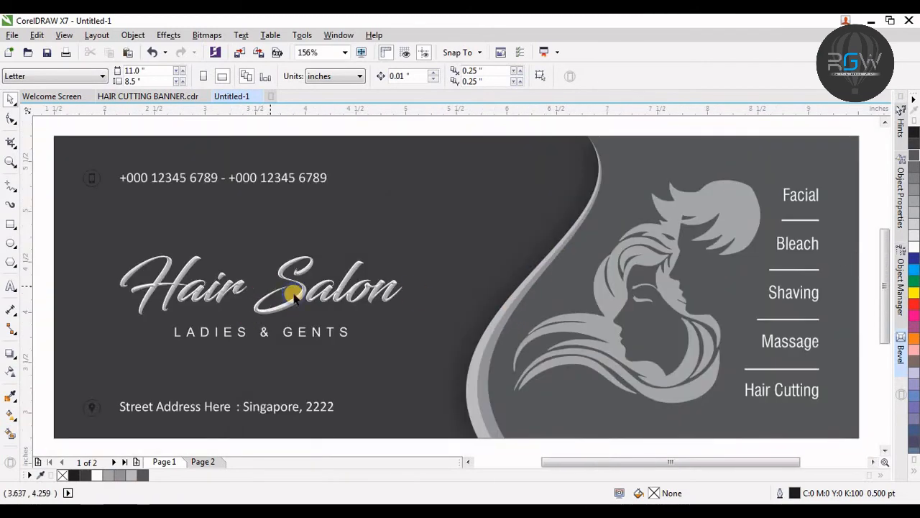
key(F3)
key(F2)
drag(457, 175, 187, 393)
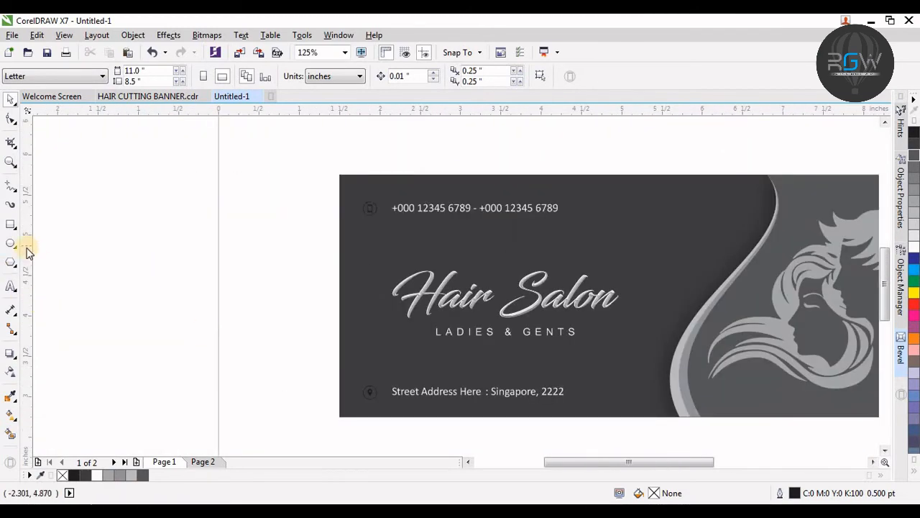
click(373, 317)
click(390, 325)
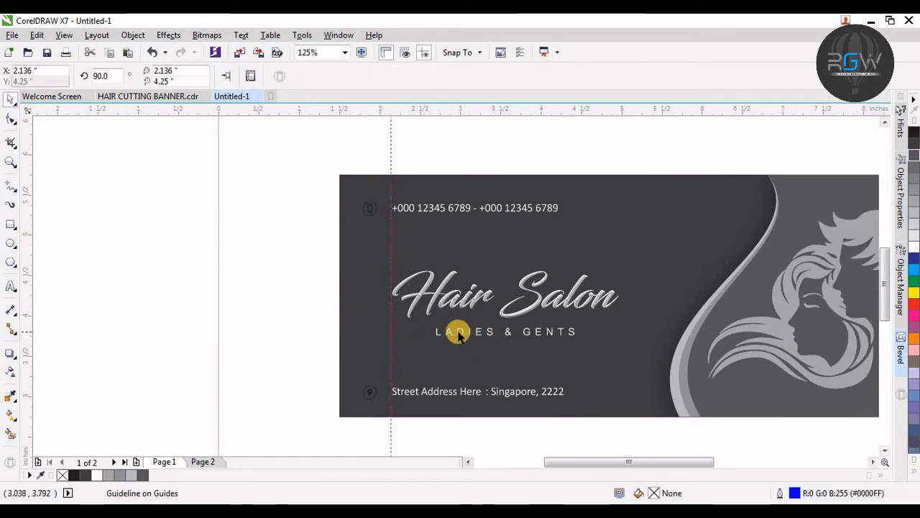
drag(460, 336, 413, 335)
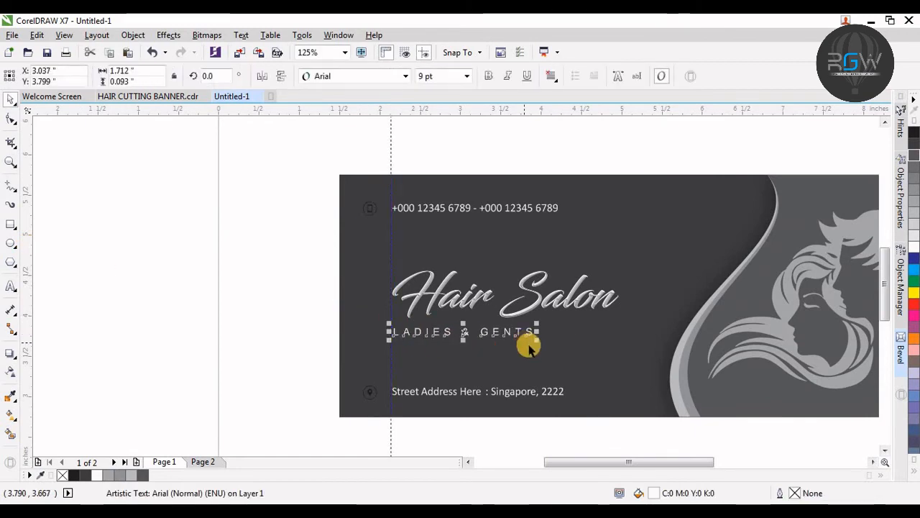
Step: Scale the tagline up to 10.35 pt and color its ampersand yellow-green
drag(538, 341, 559, 362)
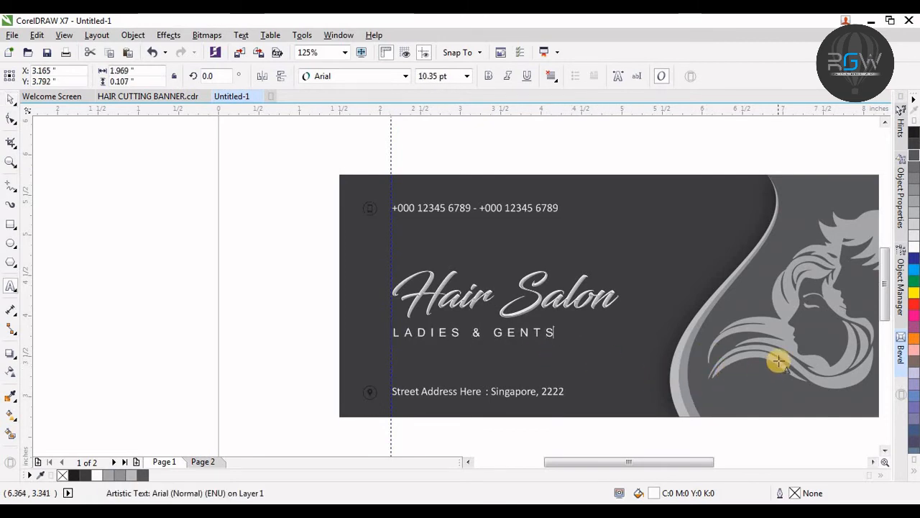
key(F8)
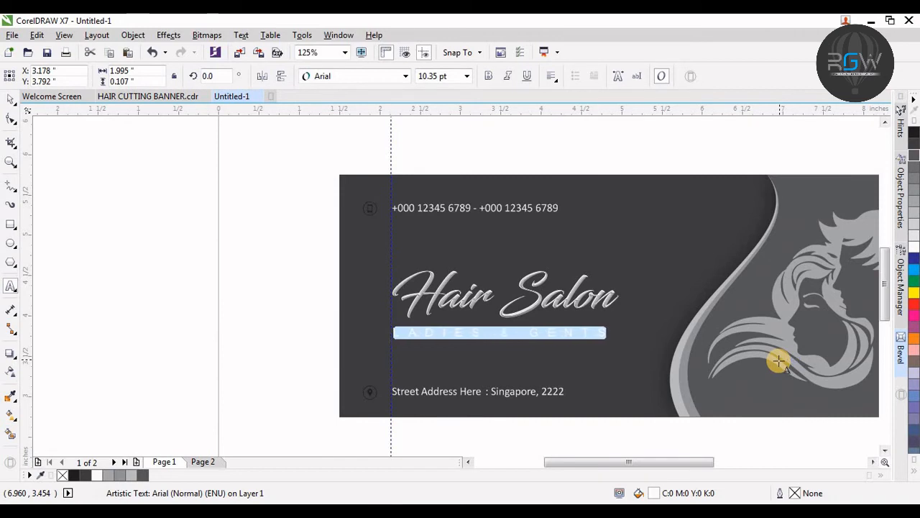
key(Home)
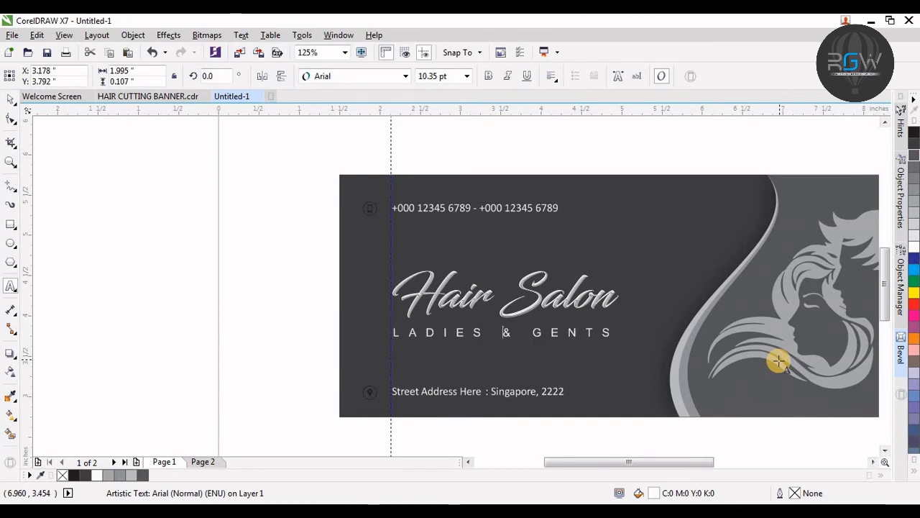
click(917, 471)
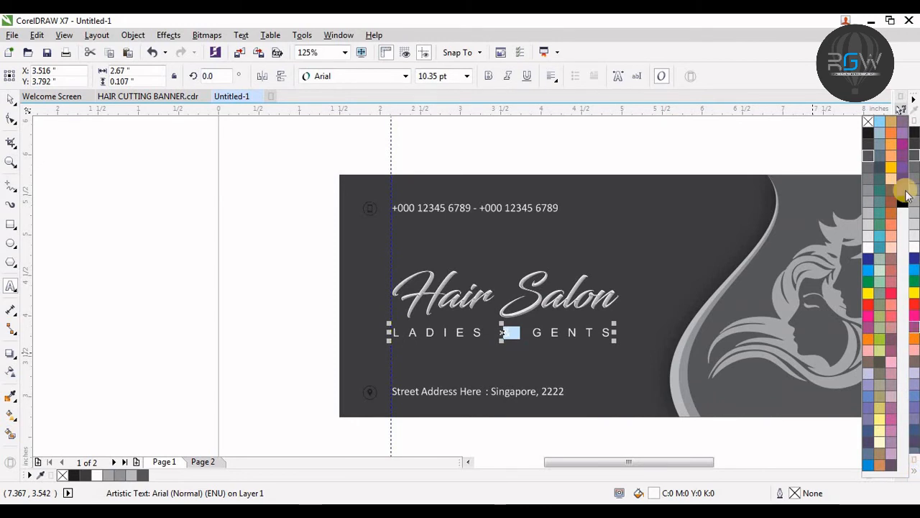
click(880, 339)
key(Escape)
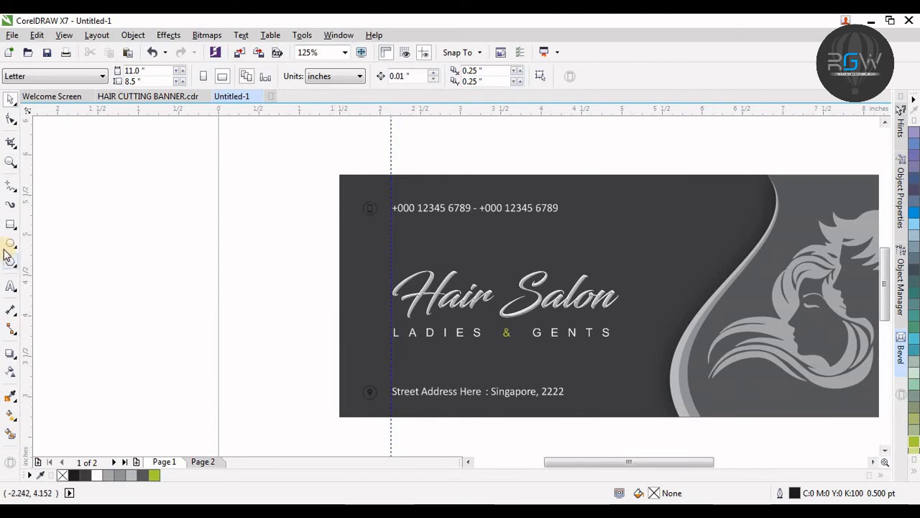
Step: Draw a white rectangle about 3.87 × 0.21 inches across the tagline
click(11, 225)
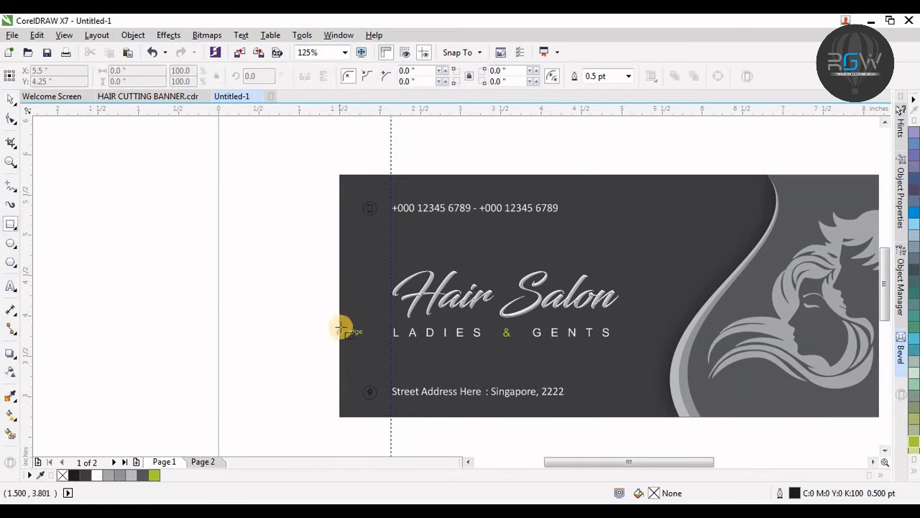
drag(343, 324, 653, 344)
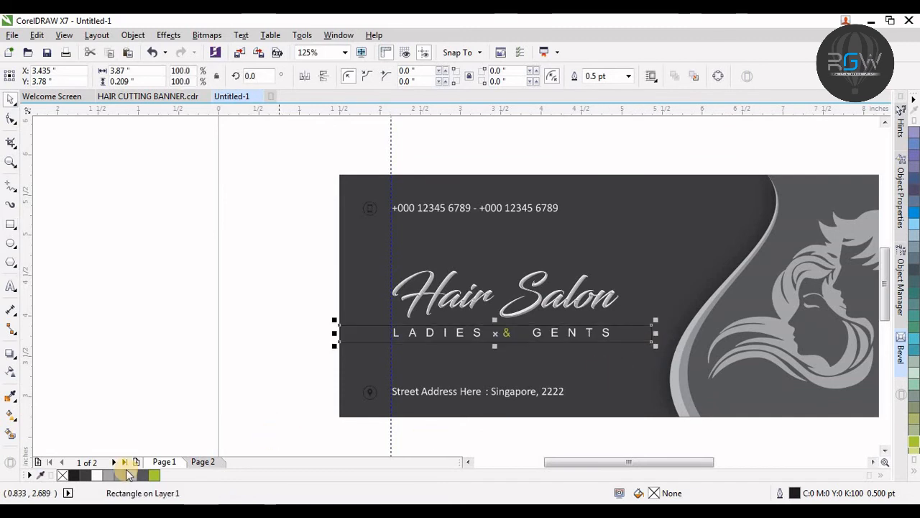
click(102, 476)
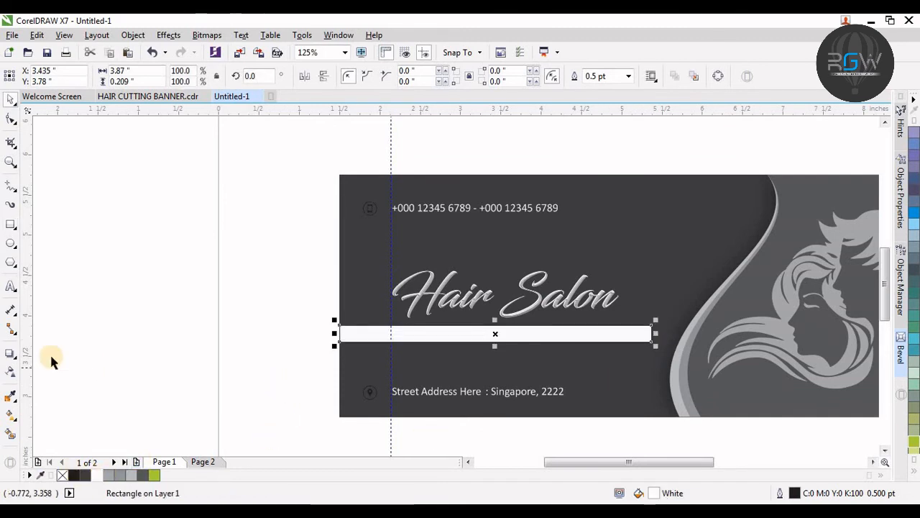
Step: Apply a linear transparency to the white rectangle fading toward the left and remove its outline
click(11, 371)
drag(357, 333, 590, 347)
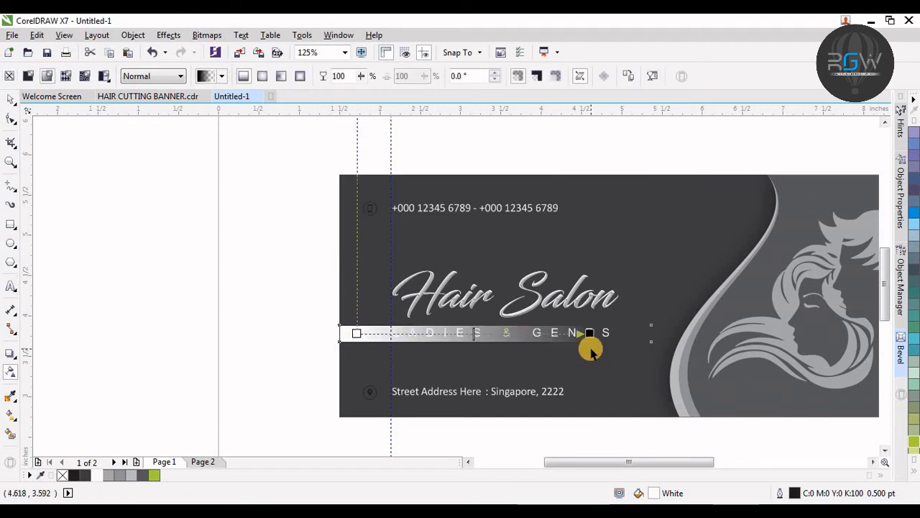
drag(357, 333, 178, 327)
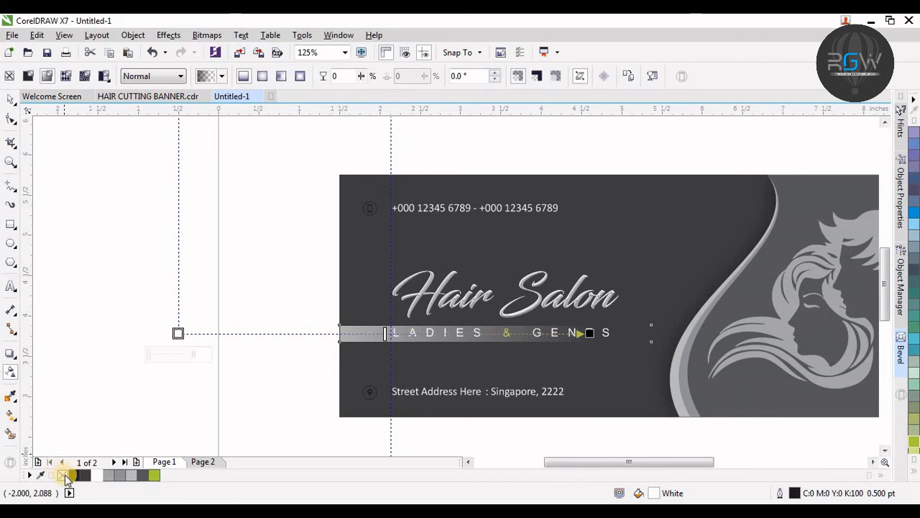
right_click(63, 475)
Step: Move the white gradient strip up slightly, just above the tagline
key(space)
click(204, 404)
drag(369, 334, 369, 324)
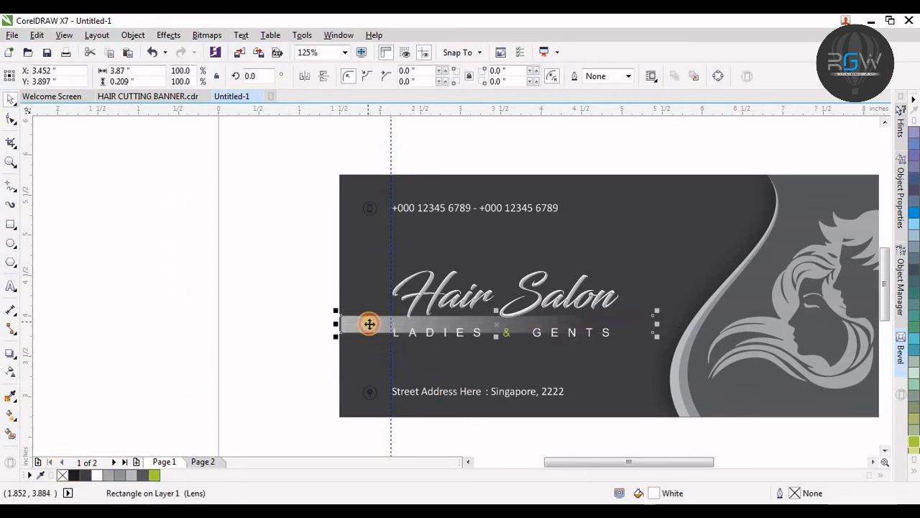
Step: Undo the white gradient strip's last move and widen the strip to about 6 inches
key(ctrl+z)
shift+click(351, 303)
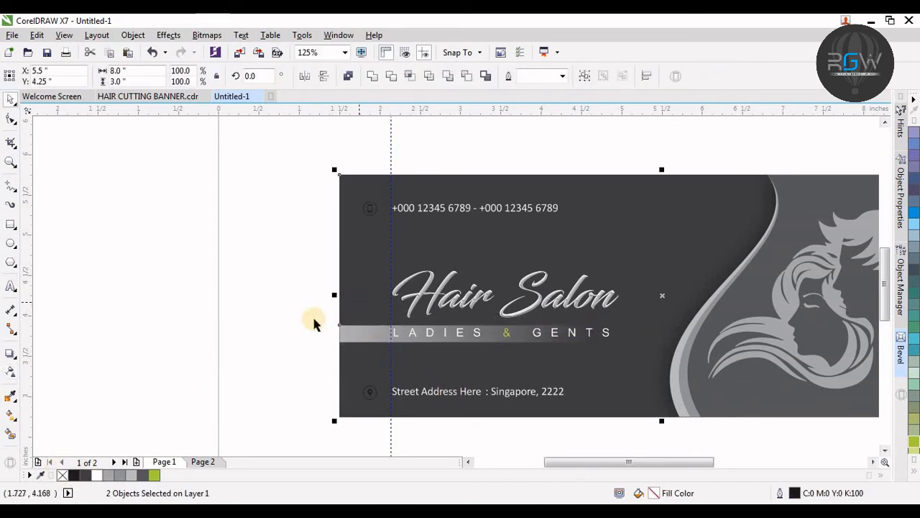
click(265, 318)
click(365, 332)
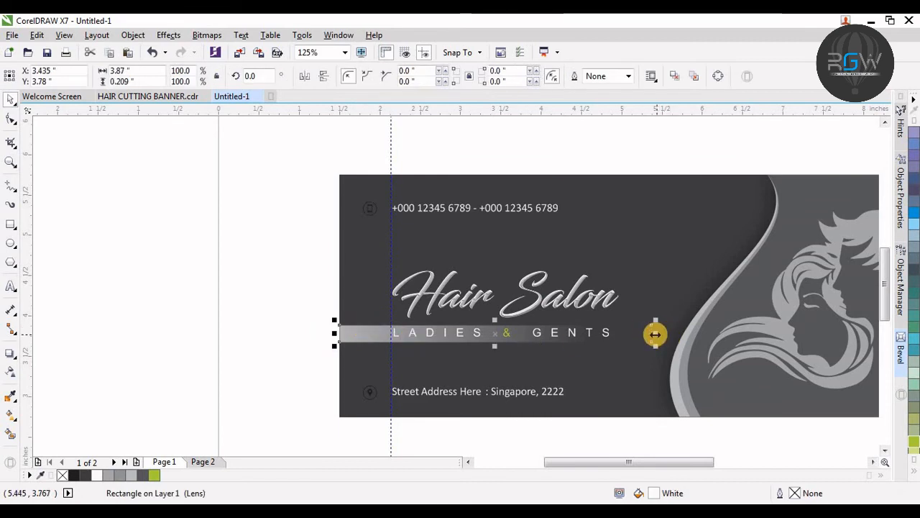
drag(655, 333, 818, 333)
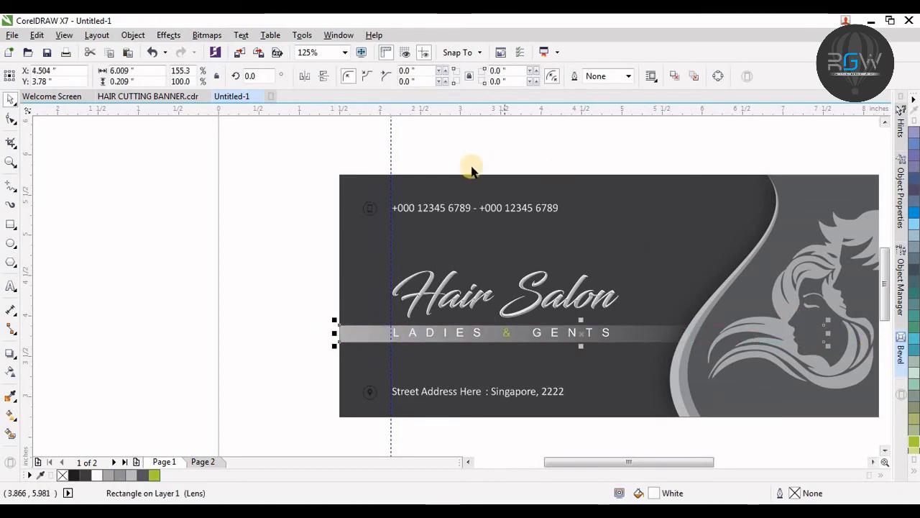
Step: Center the white gradient strip horizontally on the page
shift+click(442, 185)
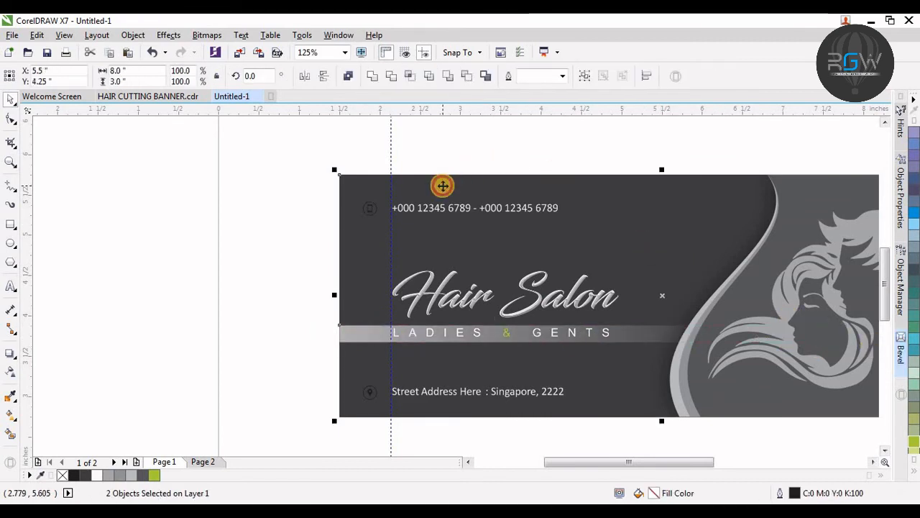
click(237, 315)
drag(253, 308, 668, 366)
shift+click(365, 331)
key(e)
click(243, 341)
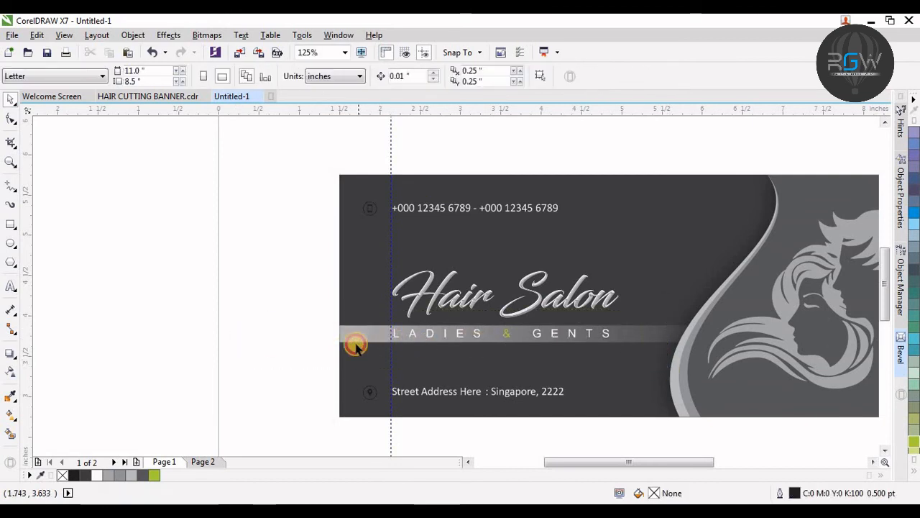
Step: Drag the strip's linear transparency start node further left to lengthen the fade
click(370, 333)
click(13, 372)
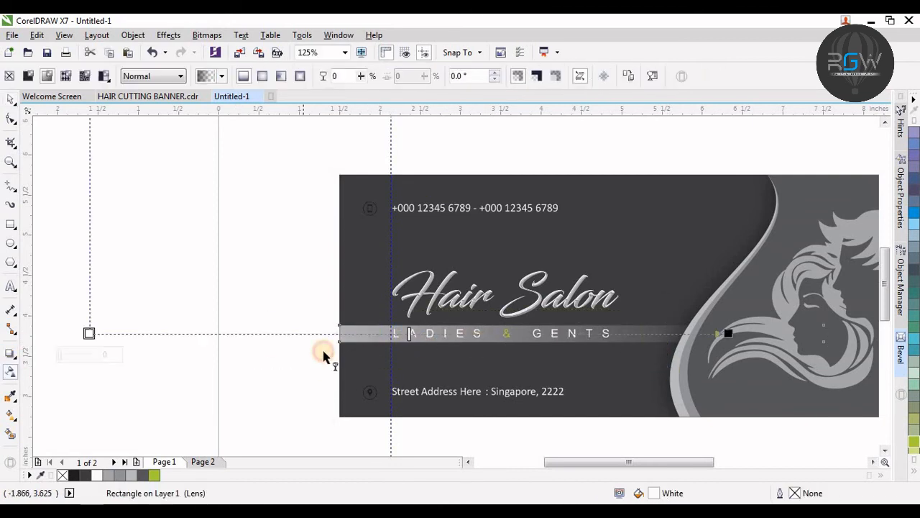
click(311, 333)
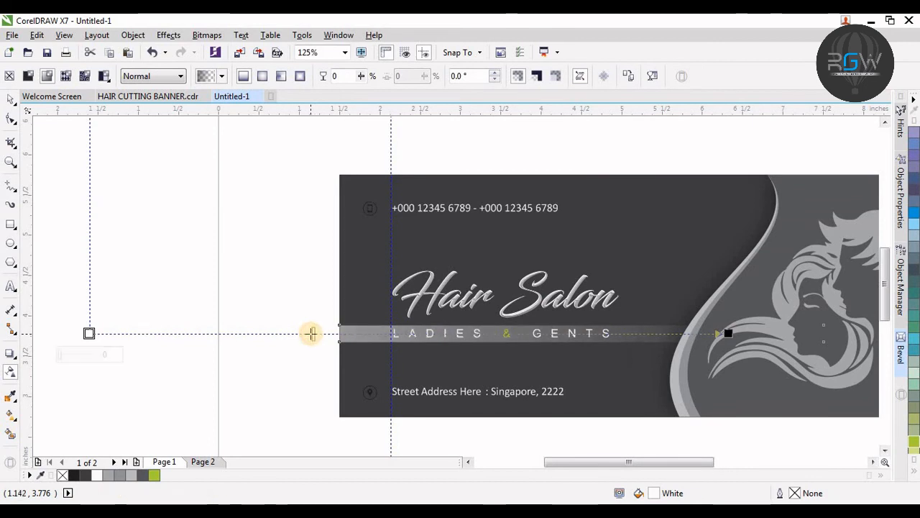
drag(232, 333, 225, 329)
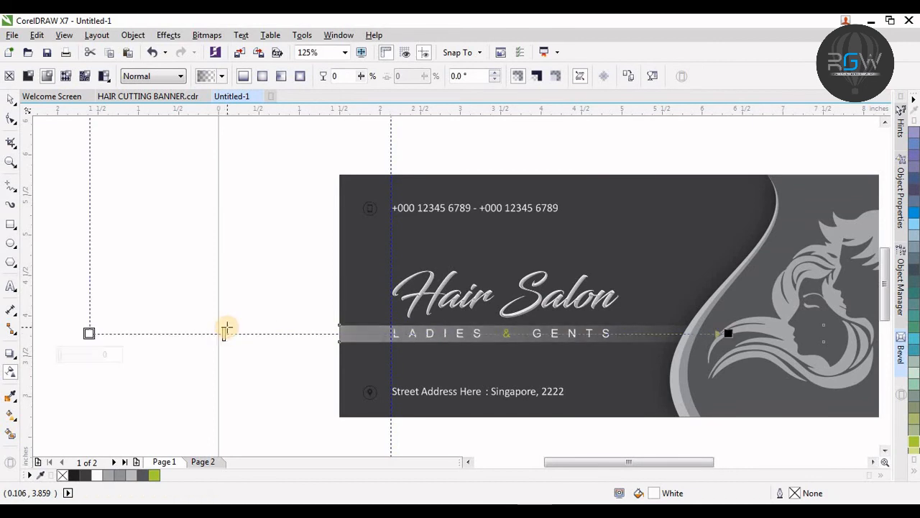
key(space)
Step: Fill the location icon's circle chartreuse and remove its outline
click(252, 256)
key(F2)
drag(694, 216, 190, 450)
drag(242, 148, 766, 259)
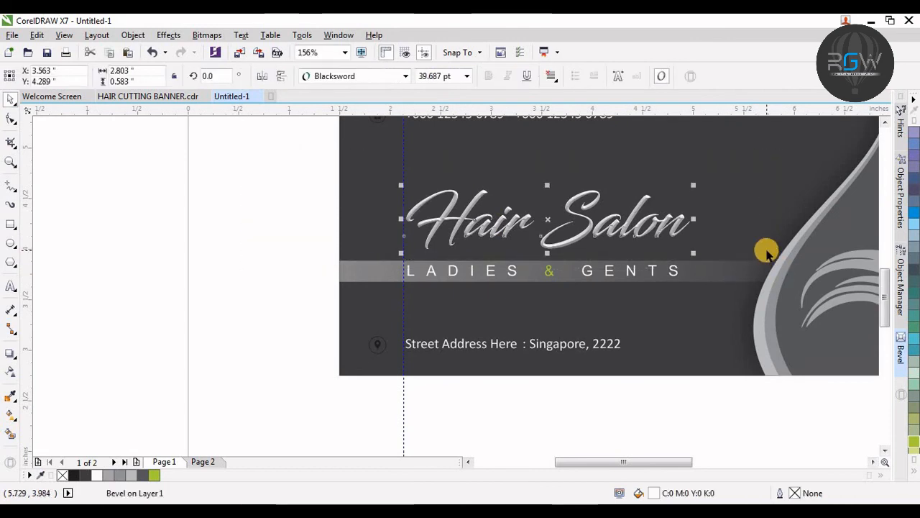
click(402, 358)
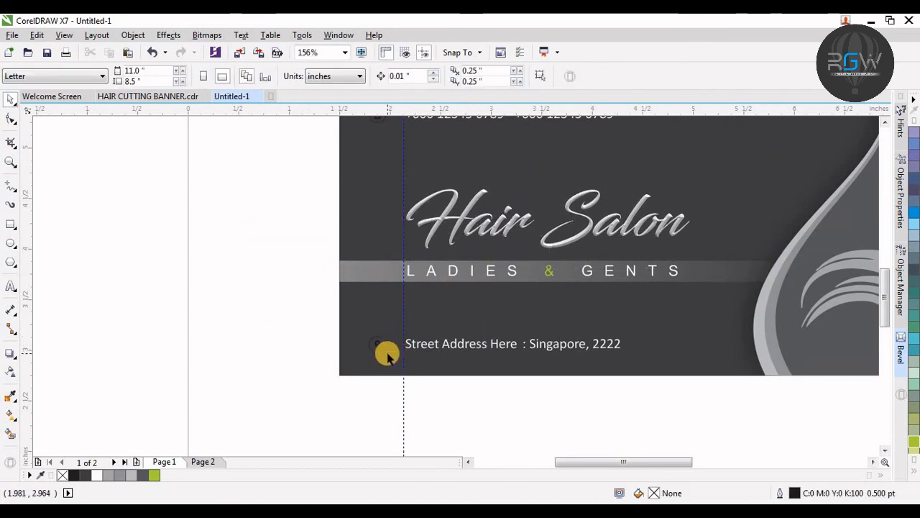
click(383, 352)
key(F2)
drag(505, 297, 248, 381)
click(155, 474)
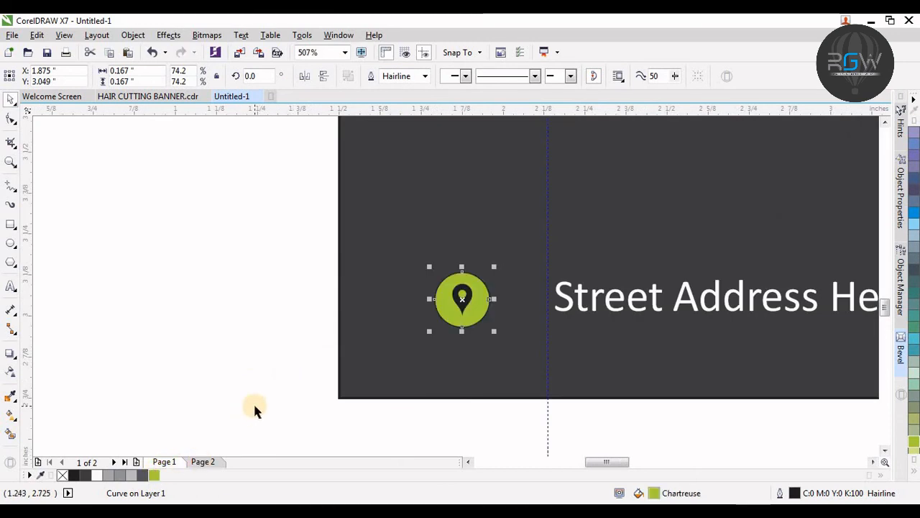
right_click(63, 475)
Step: Fill the phone icon's circle chartreuse
drag(209, 223, 521, 388)
click(561, 338)
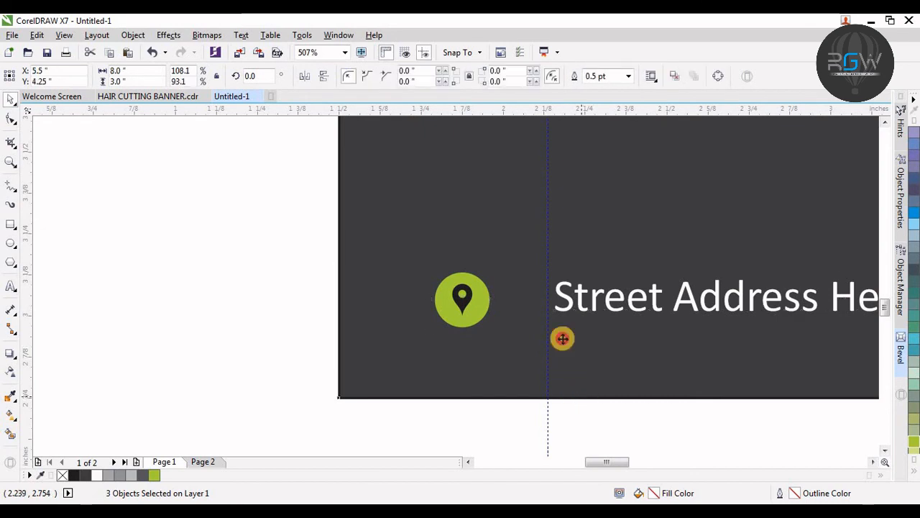
key(shift+F2)
scroll(65, 190, up, 4)
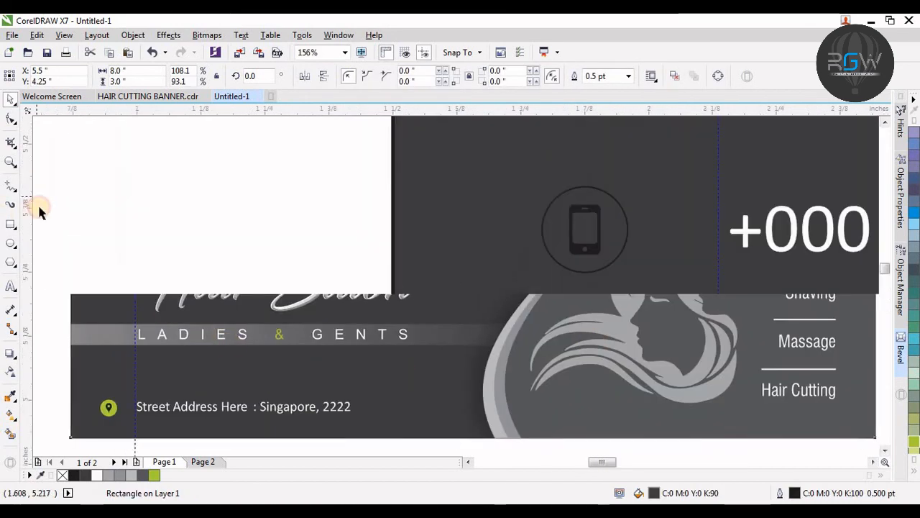
click(501, 259)
drag(556, 263, 532, 274)
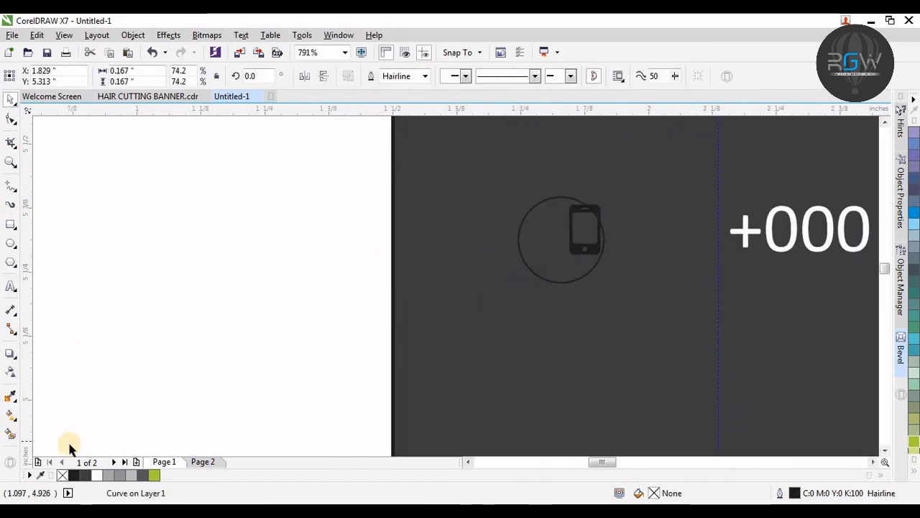
key(ctrl+z)
click(154, 476)
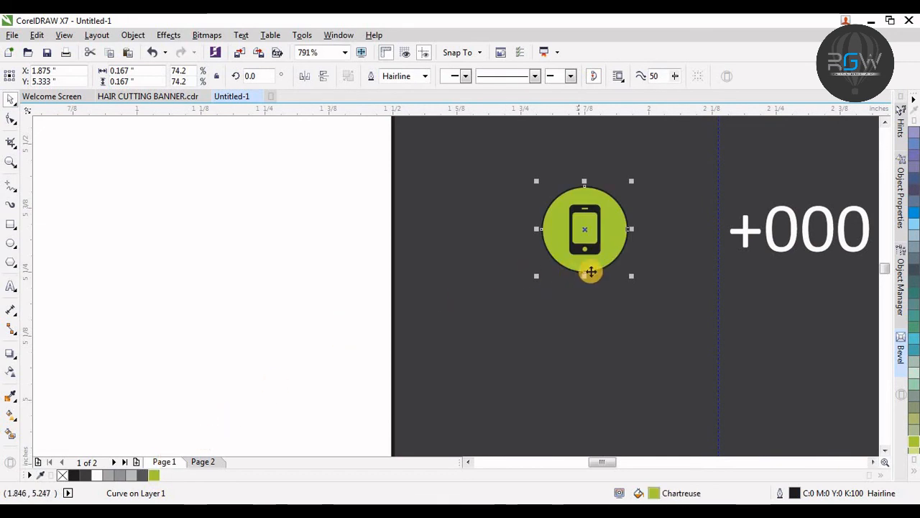
key(F4)
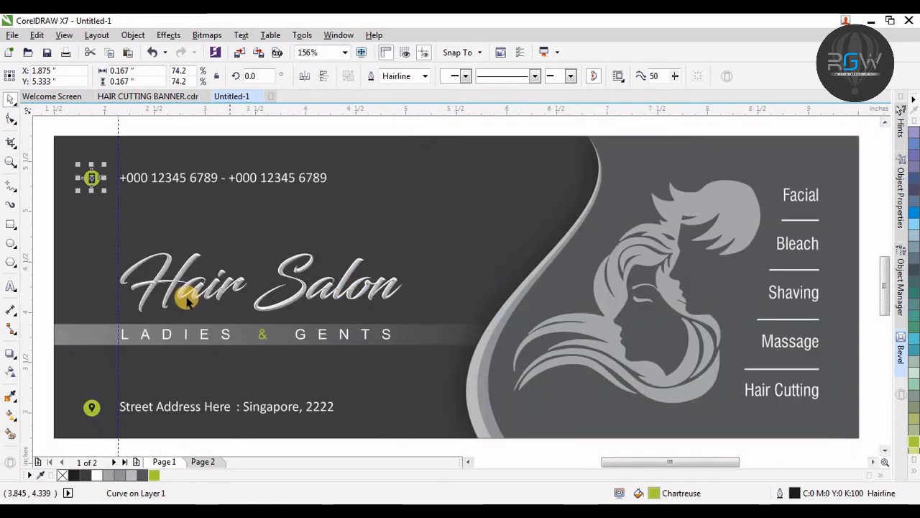
Step: Nudge the contact lines, icons, title and tagline three steps to the right
shift+click(98, 410)
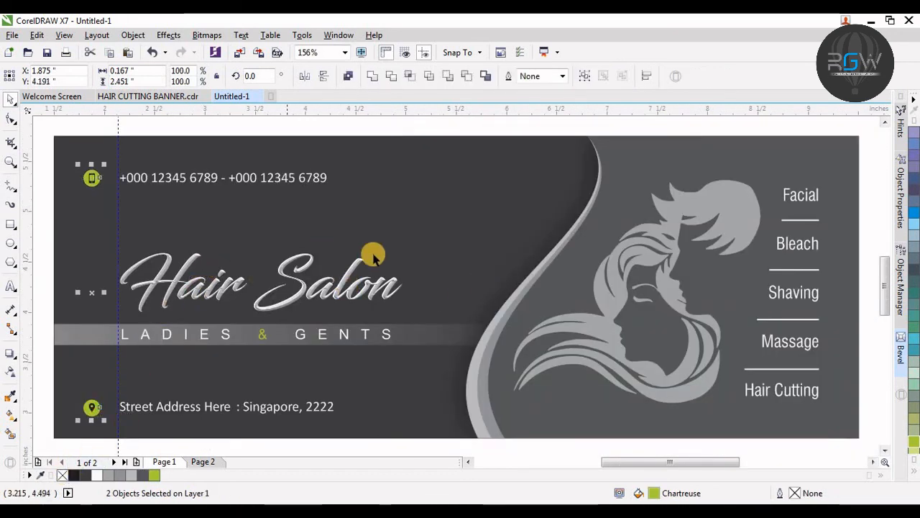
key(F3)
click(452, 173)
key(F4)
key(F2)
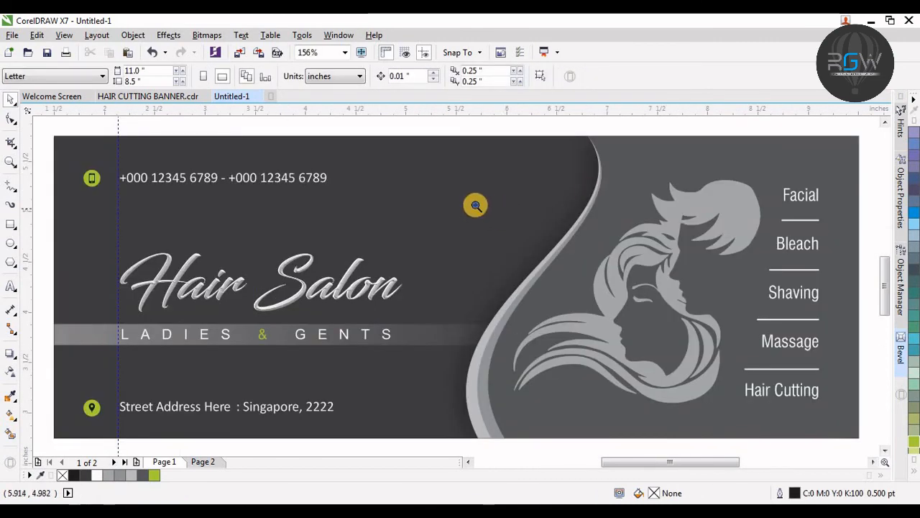
key(F3)
drag(717, 164, 113, 407)
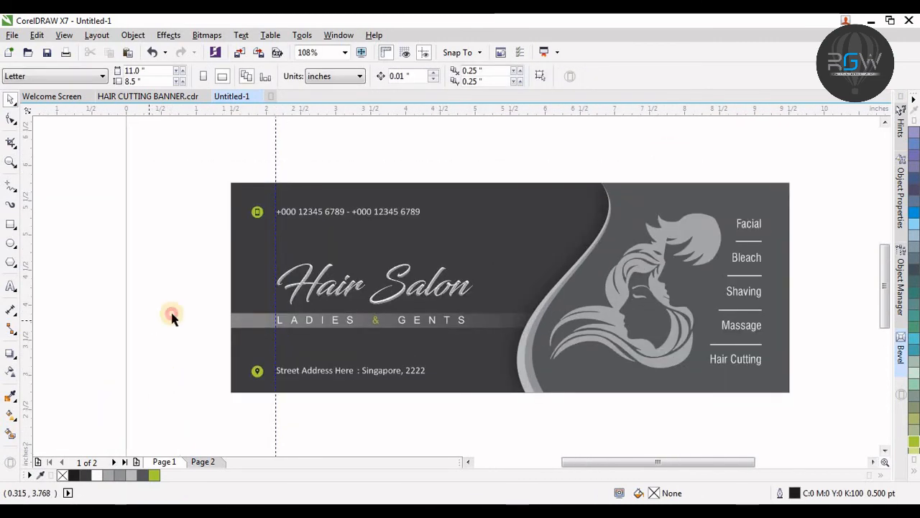
drag(370, 356, 262, 424)
drag(137, 173, 499, 423)
key(Right)
key(Right)
key(Right)
key(Right)
key(Right)
key(Right)
key(Right)
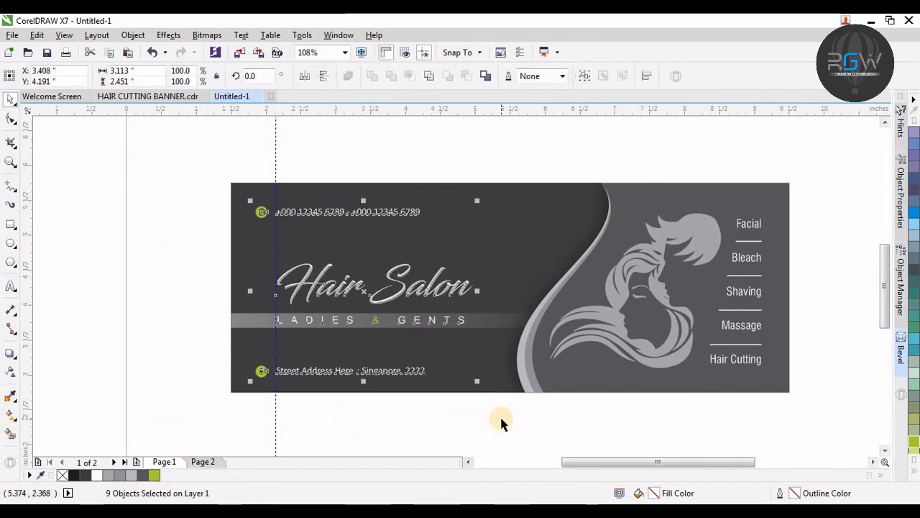
click(501, 422)
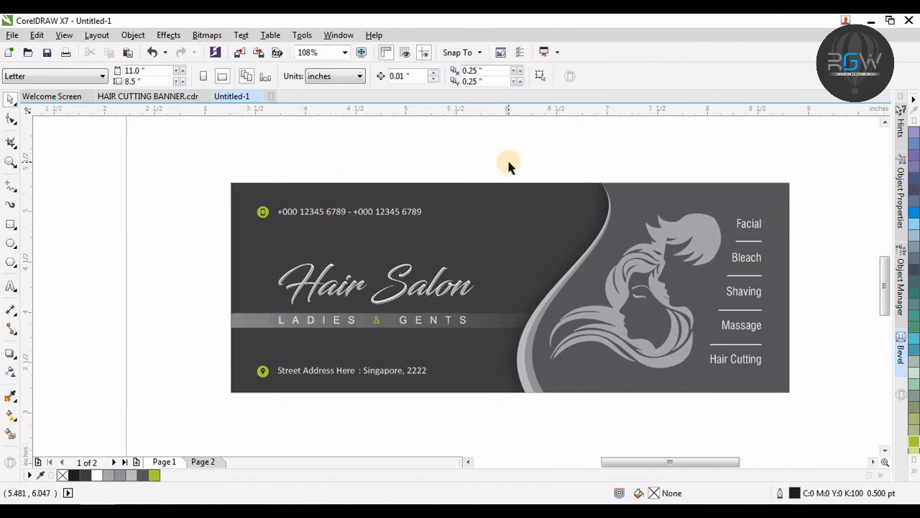
scroll(509, 164, up, 2)
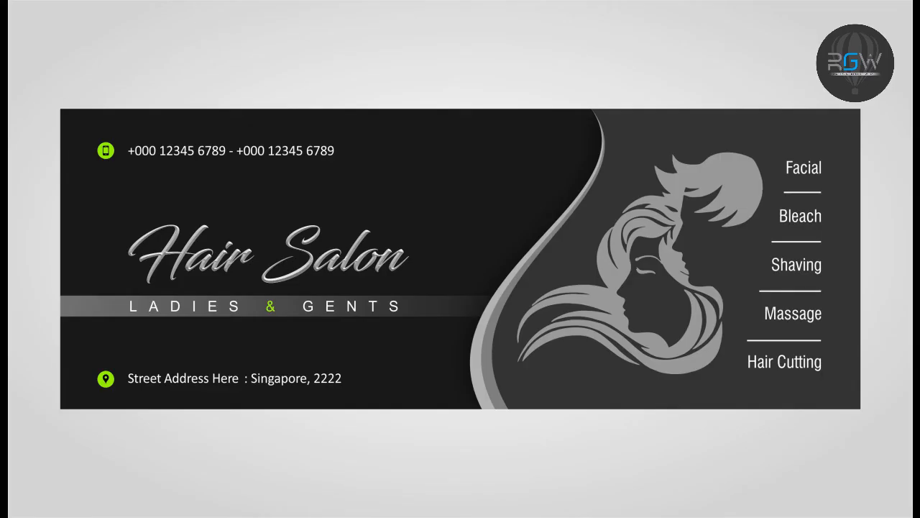